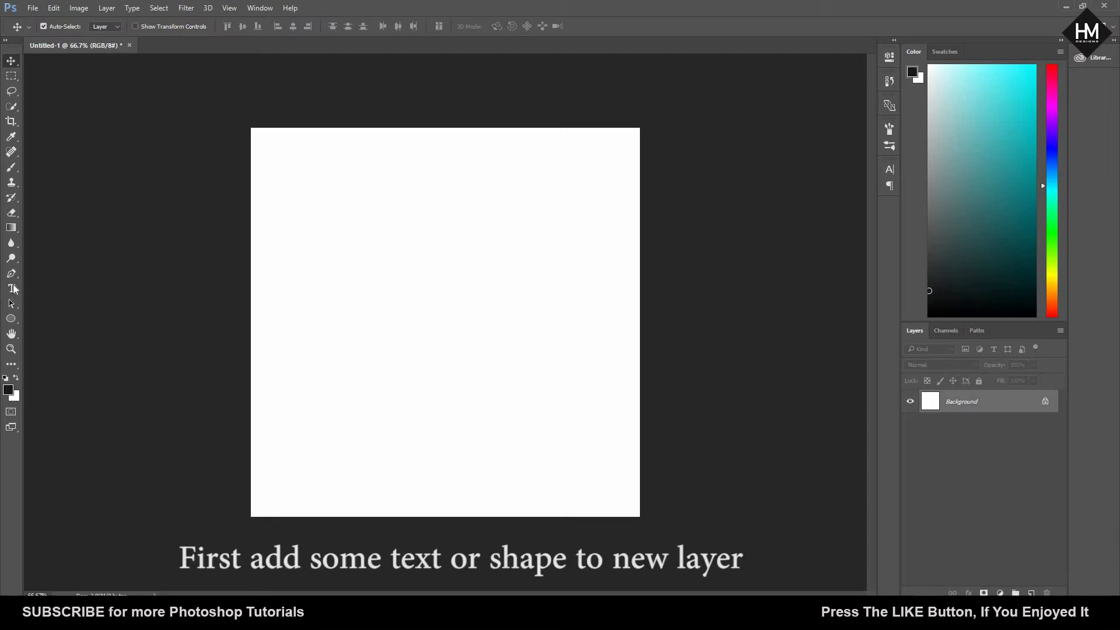
# Step: Add the text "PS" on a new type layer in the upper middle of the white canvas
pyautogui.click(11, 288)
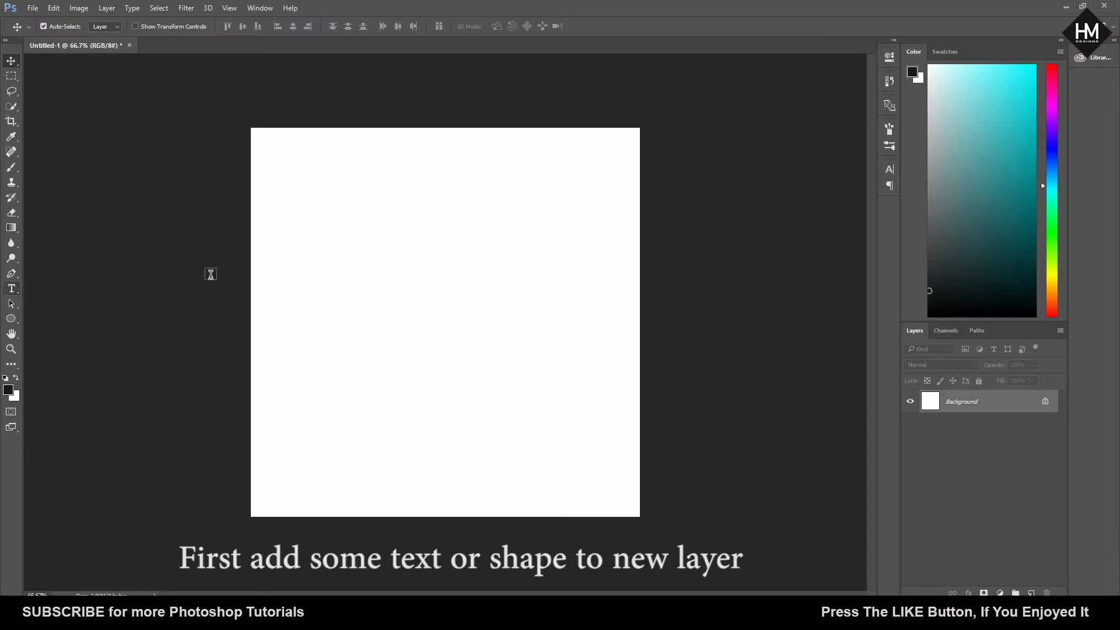
pyautogui.click(412, 276)
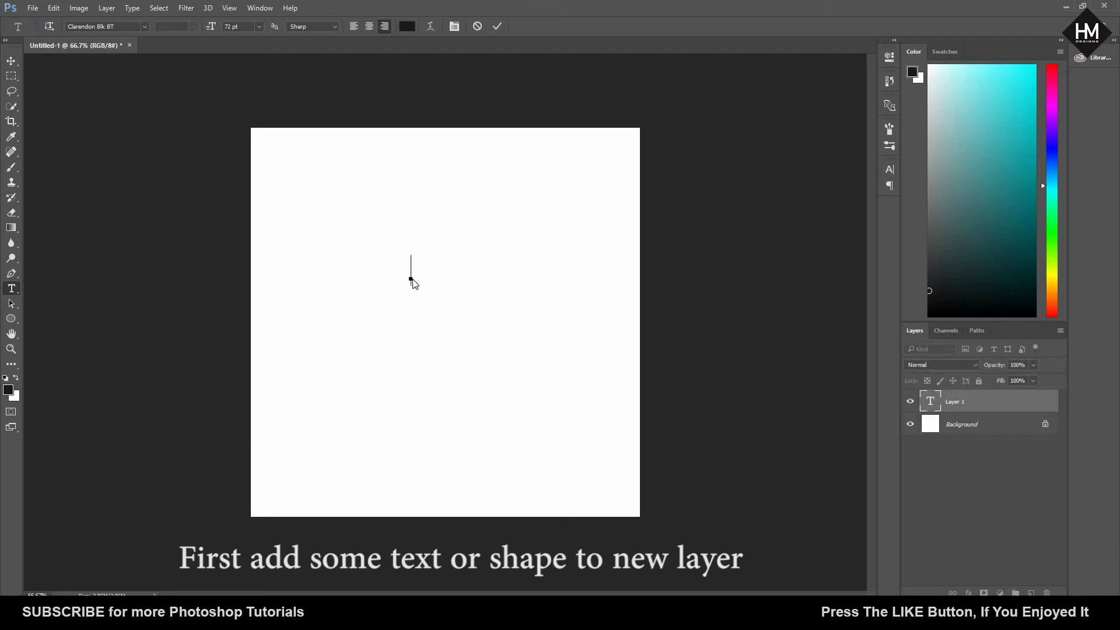
pyautogui.write('PS')
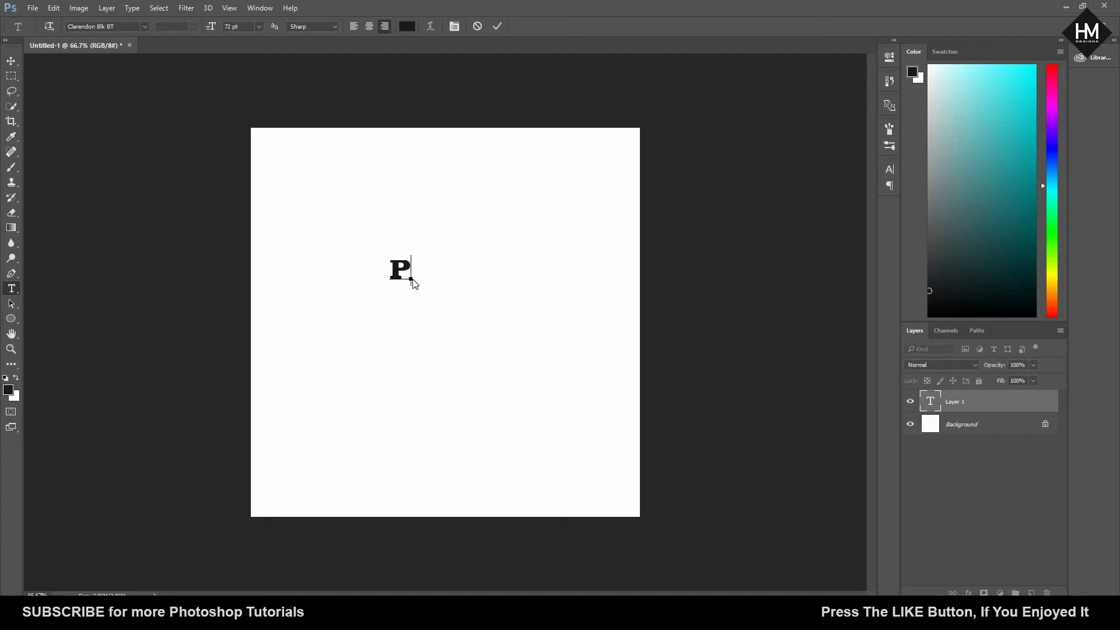
pyautogui.click(10, 61)
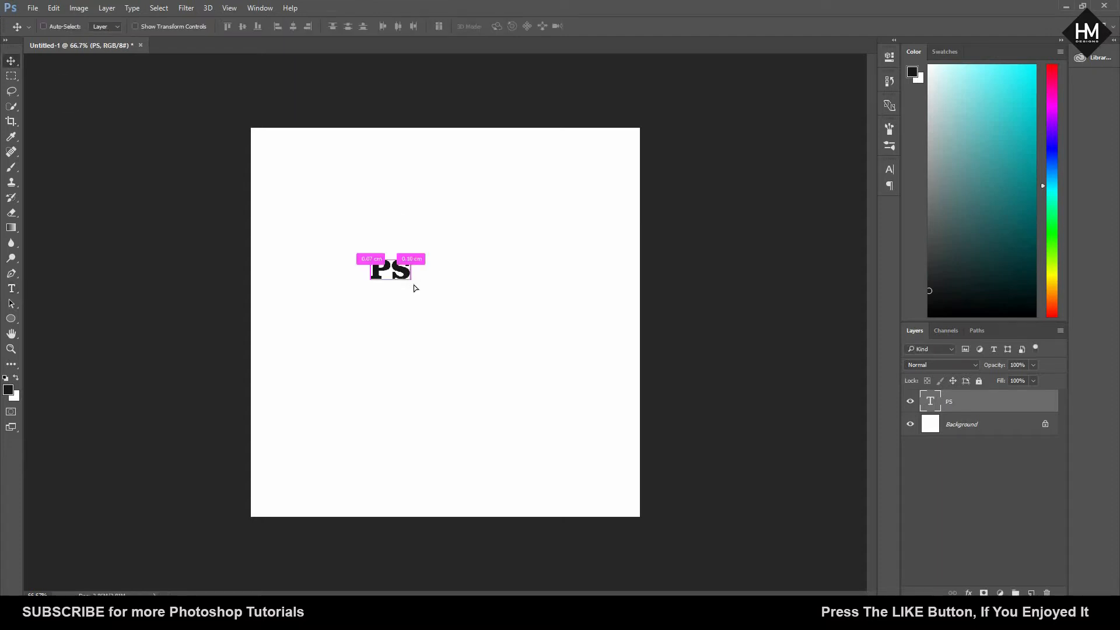
# Step: Scale the PS text up to about 780% and centre it on the canvas
pyautogui.hotkey('ctrl', 't')
pyautogui.moveTo(431, 298); pyautogui.dragTo(553, 402)
pyautogui.moveTo(565, 350)
pyautogui.mouseDown()
pyautogui.moveTo(579, 325)
pyautogui.moveTo(576, 356)
pyautogui.mouseUp()
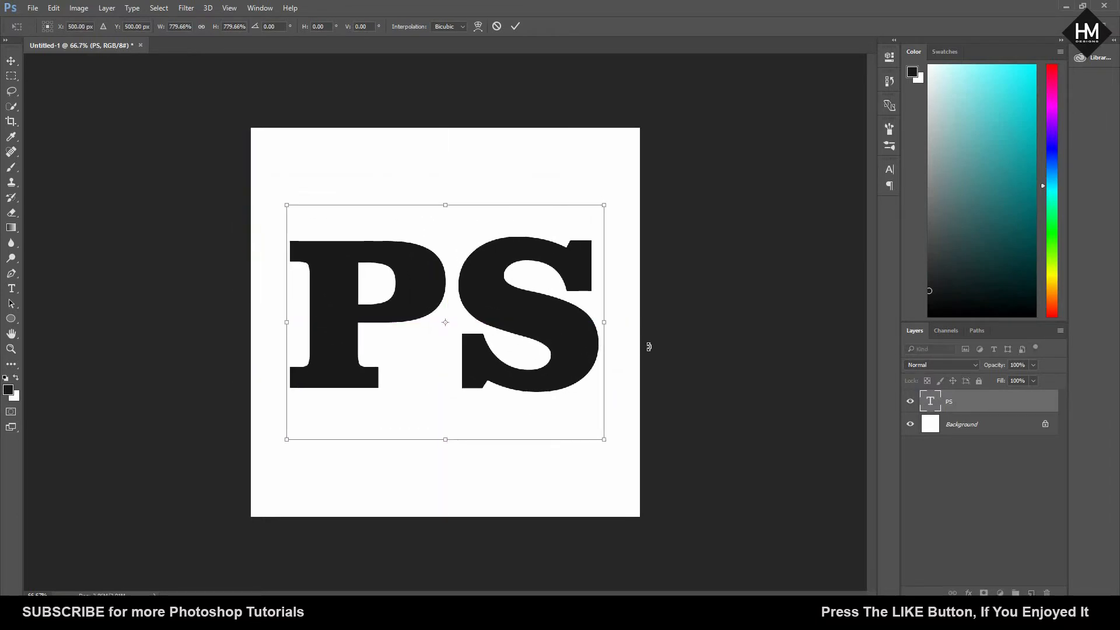
pyautogui.press('Return')
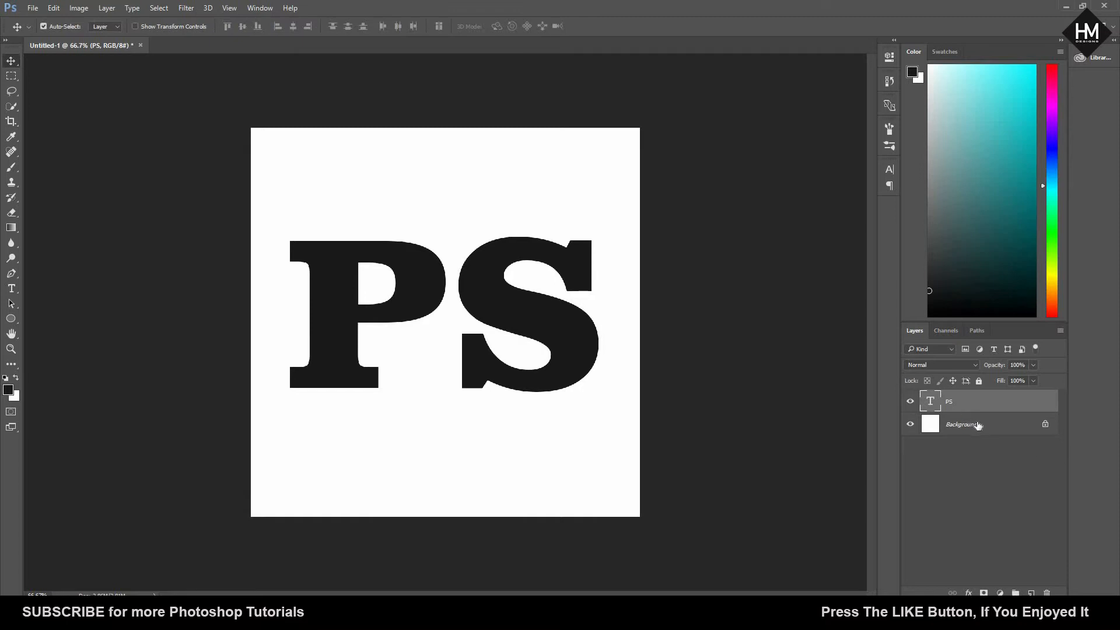
# Step: Fill the Background layer with a dark grey foreground colour slightly lighter than the text
pyautogui.click(979, 427)
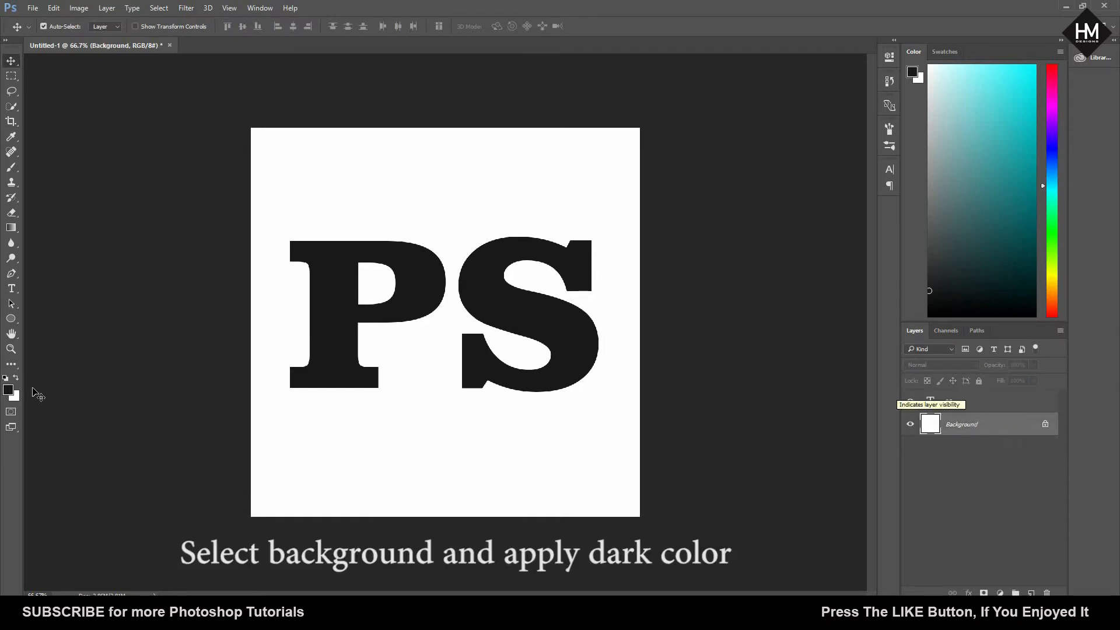
pyautogui.click(9, 389)
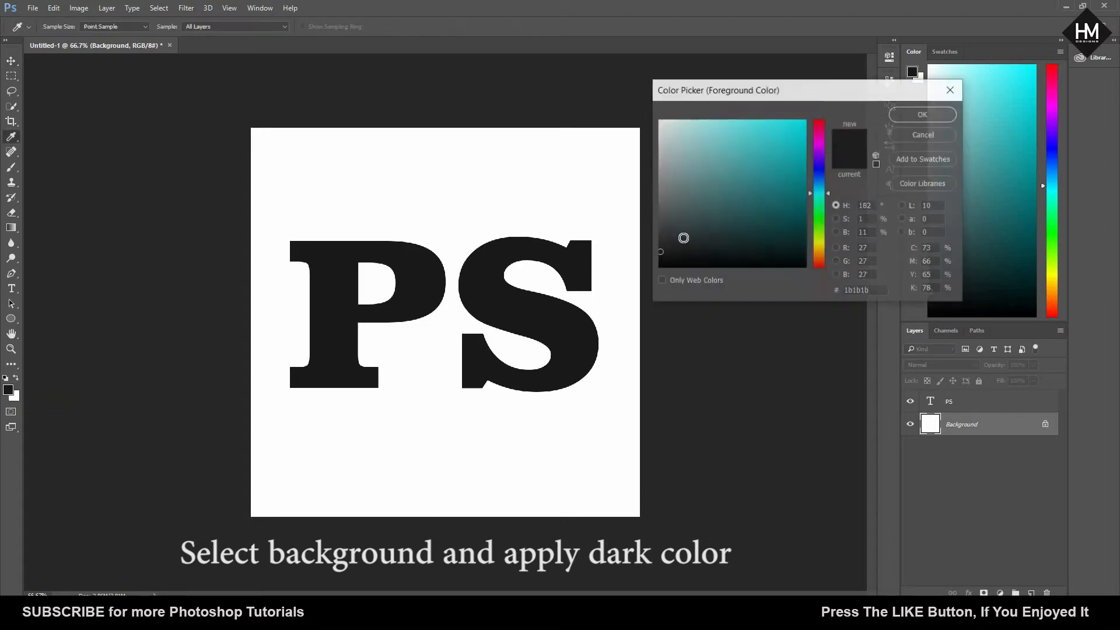
pyautogui.click(664, 237)
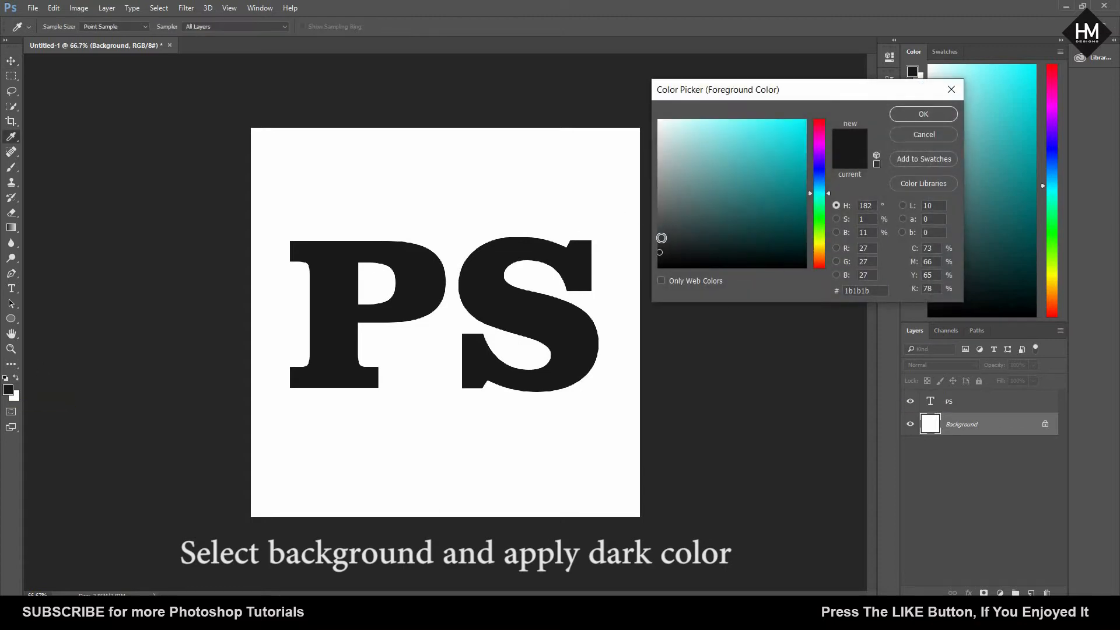
pyautogui.click(922, 115)
pyautogui.hotkey('alt', 'BackSpace')
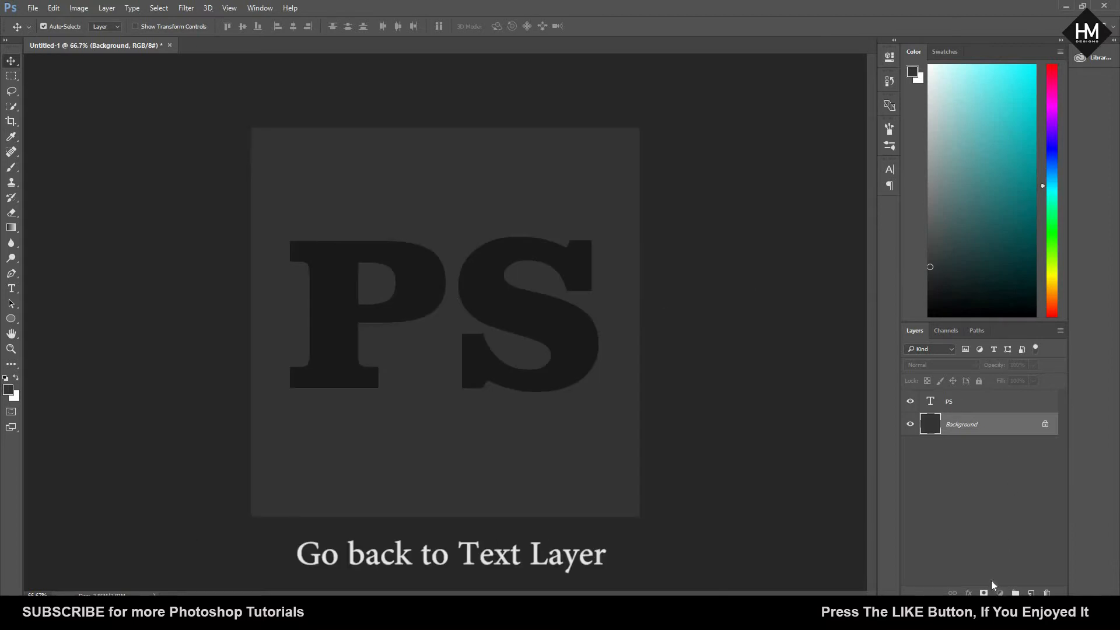
# Step: Open the blending options of the PS text layer and enable Bevel & Emboss
pyautogui.click(957, 402)
pyautogui.click(969, 593)
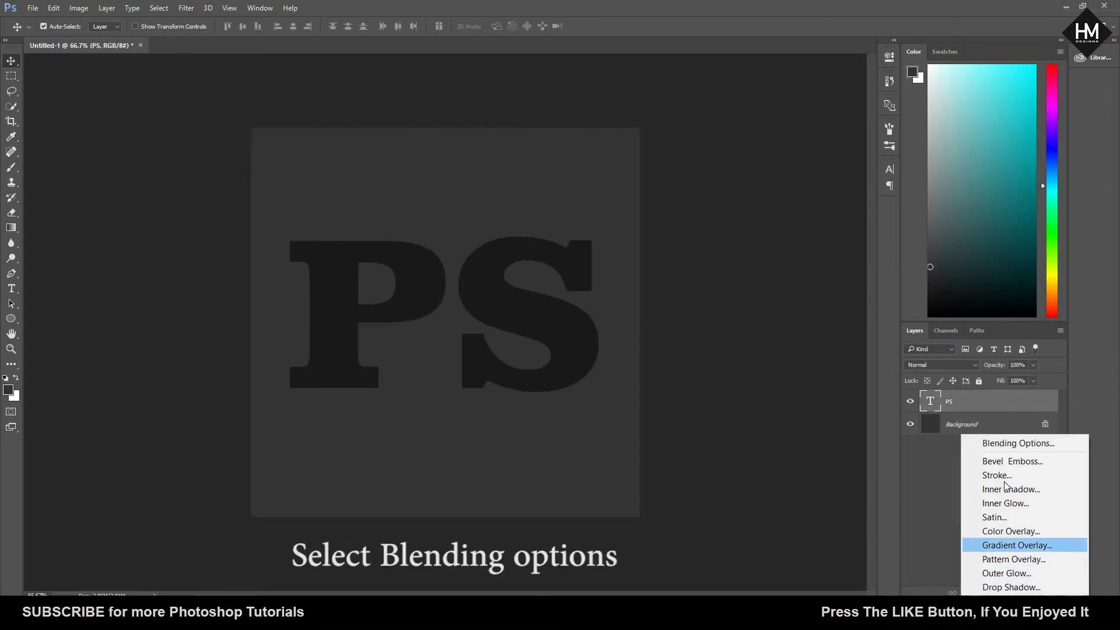
pyautogui.click(1010, 444)
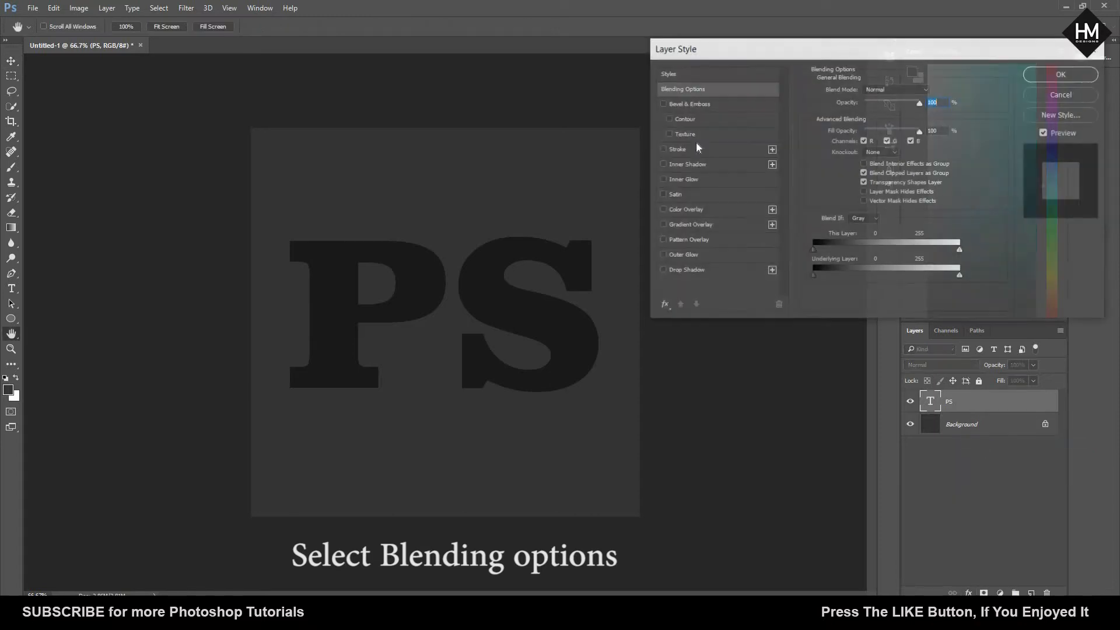
pyautogui.click(663, 104)
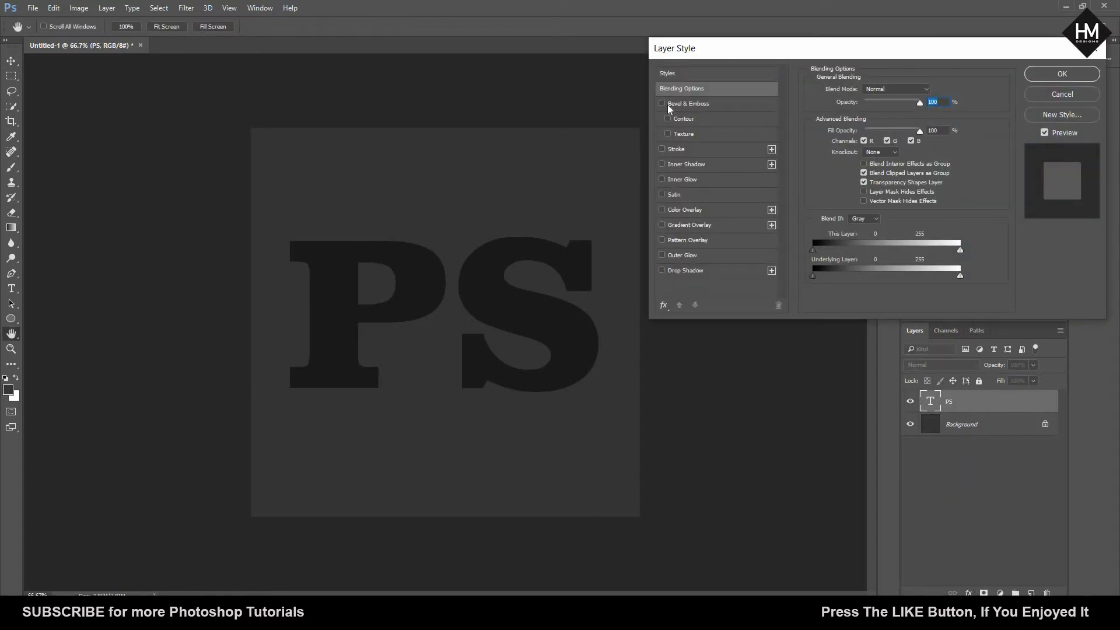
pyautogui.click(700, 106)
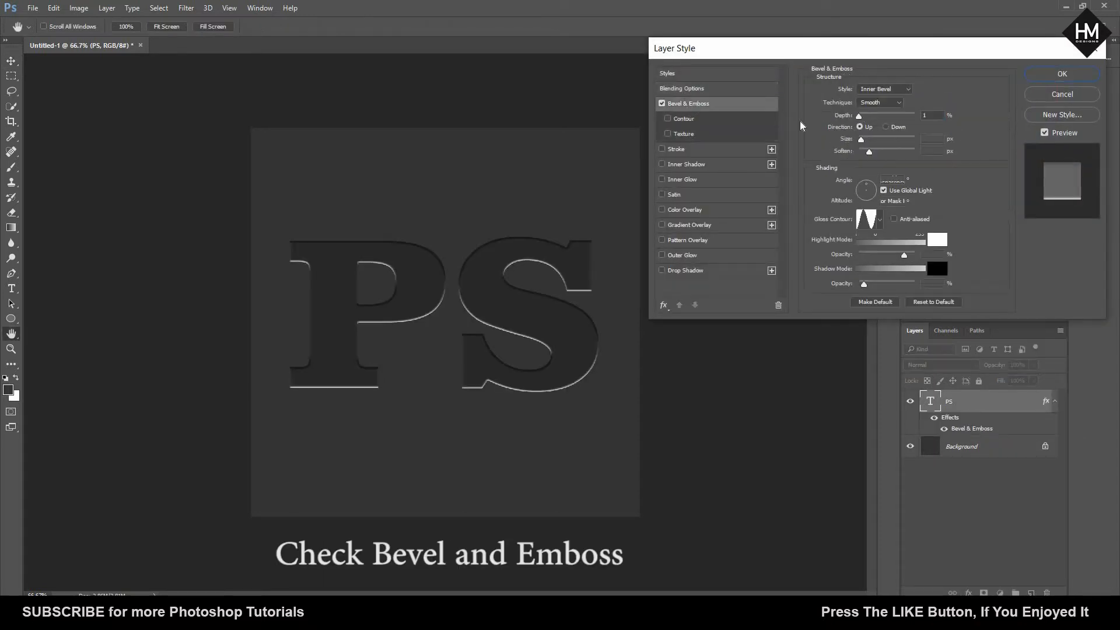
# Step: Use the Inner Bevel style with the Smooth technique and set the bevel depth to 63%
pyautogui.click(908, 91)
pyautogui.click(904, 100)
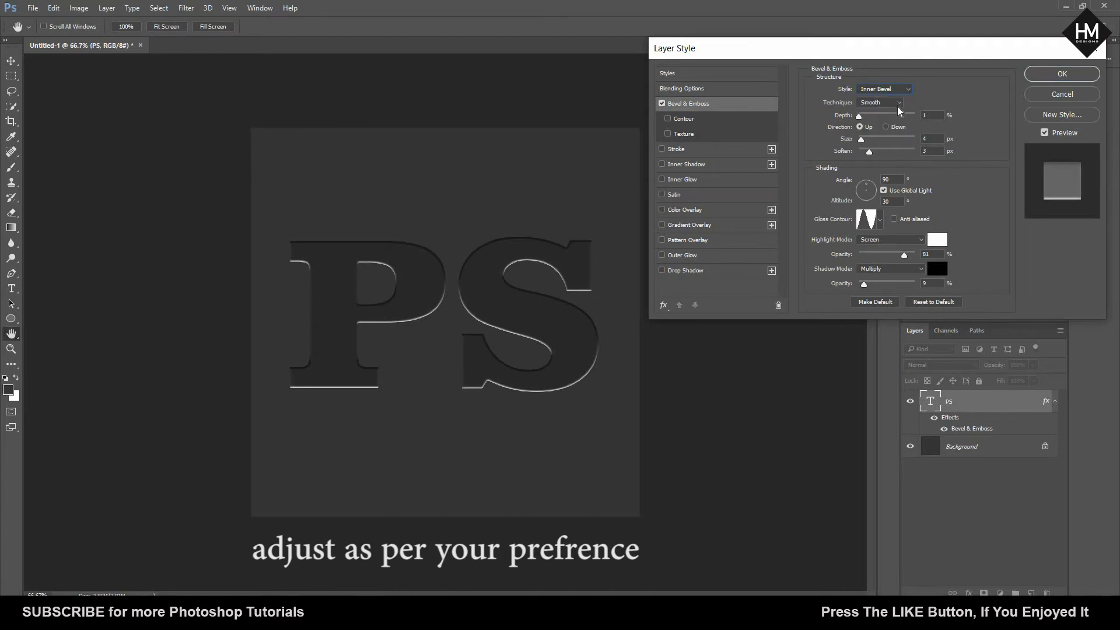
pyautogui.click(899, 103)
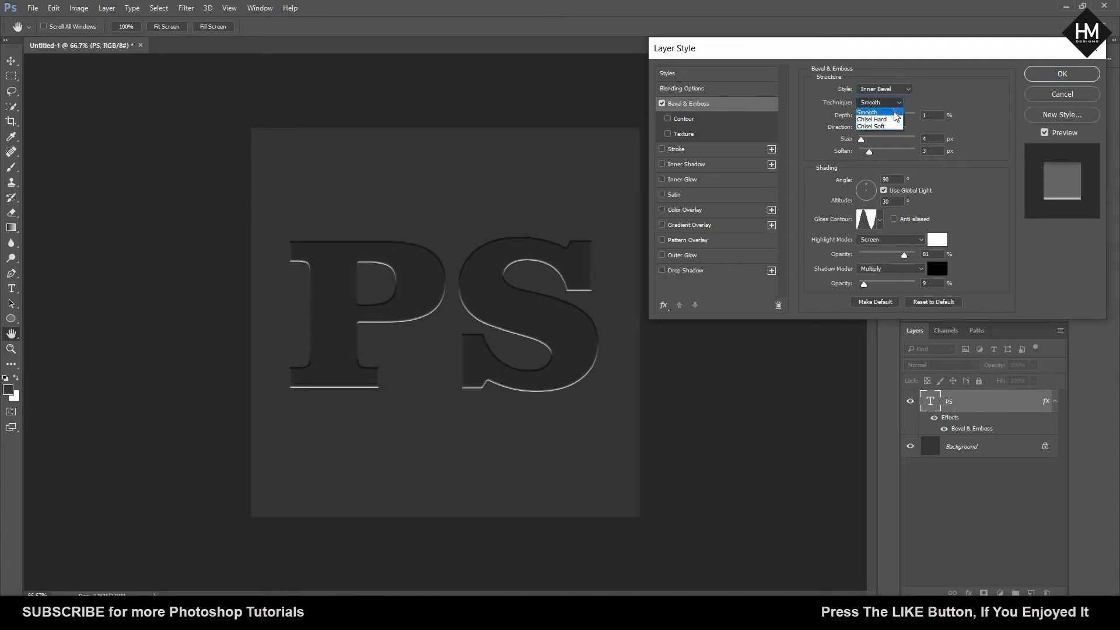
pyautogui.click(895, 112)
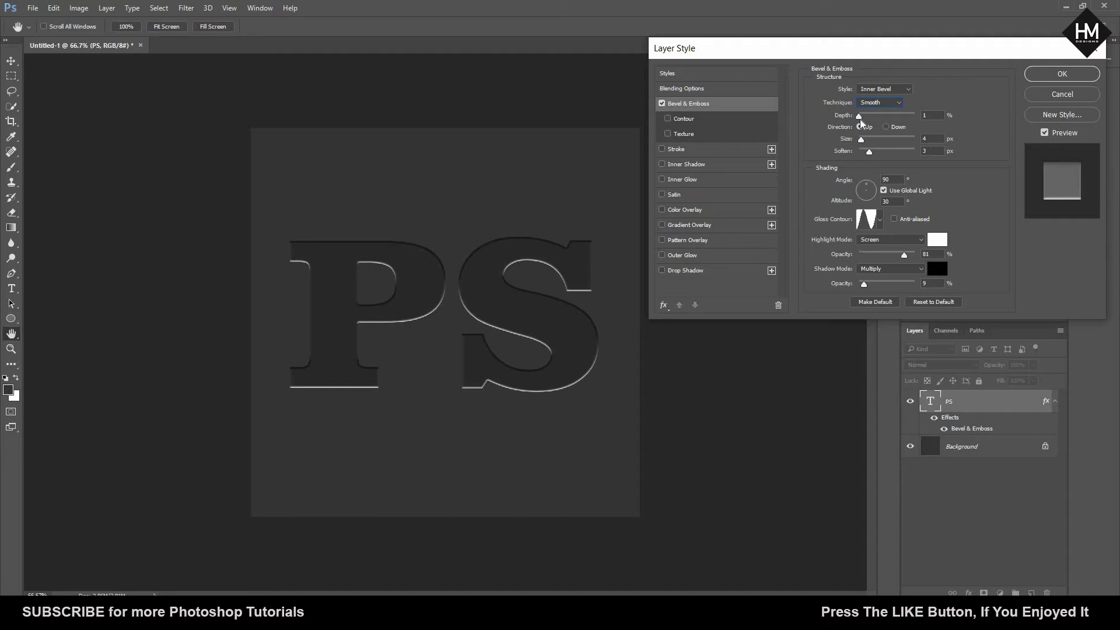
pyautogui.moveTo(860, 118); pyautogui.dragTo(862, 120)
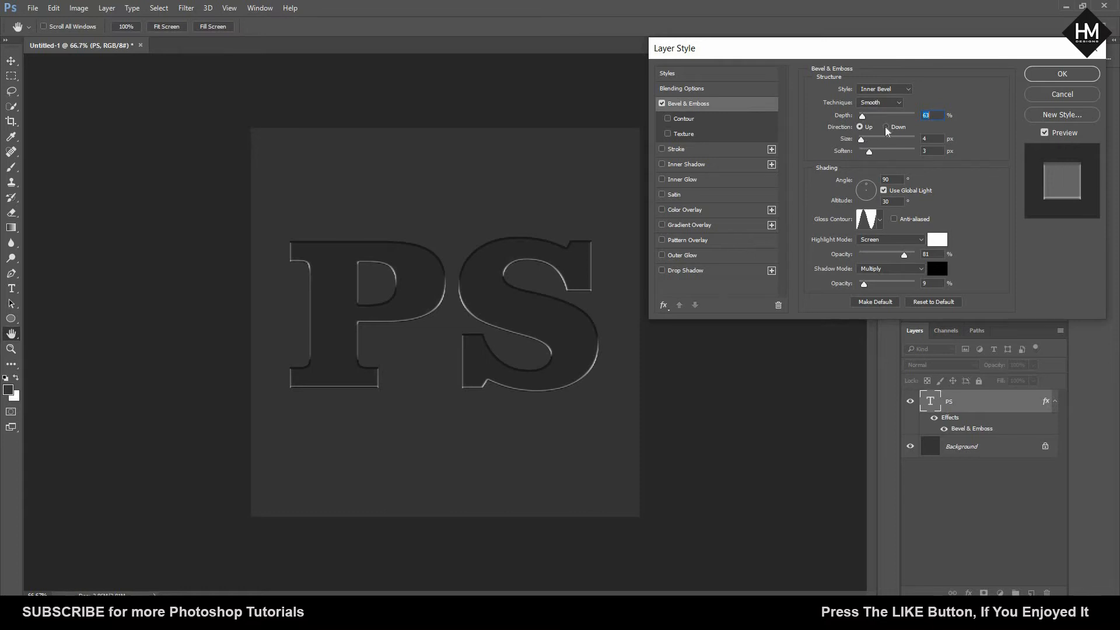
# Step: Compare the bevel's Down direction, return it to Up, and set size to 5 px and soften to 3 px
pyautogui.click(886, 127)
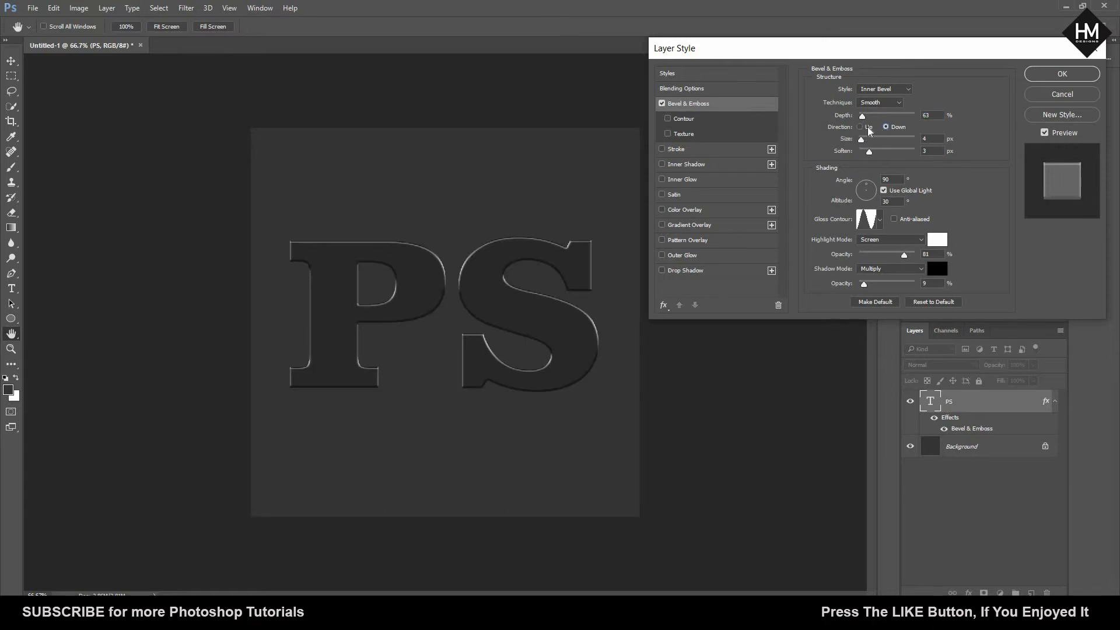
pyautogui.click(861, 127)
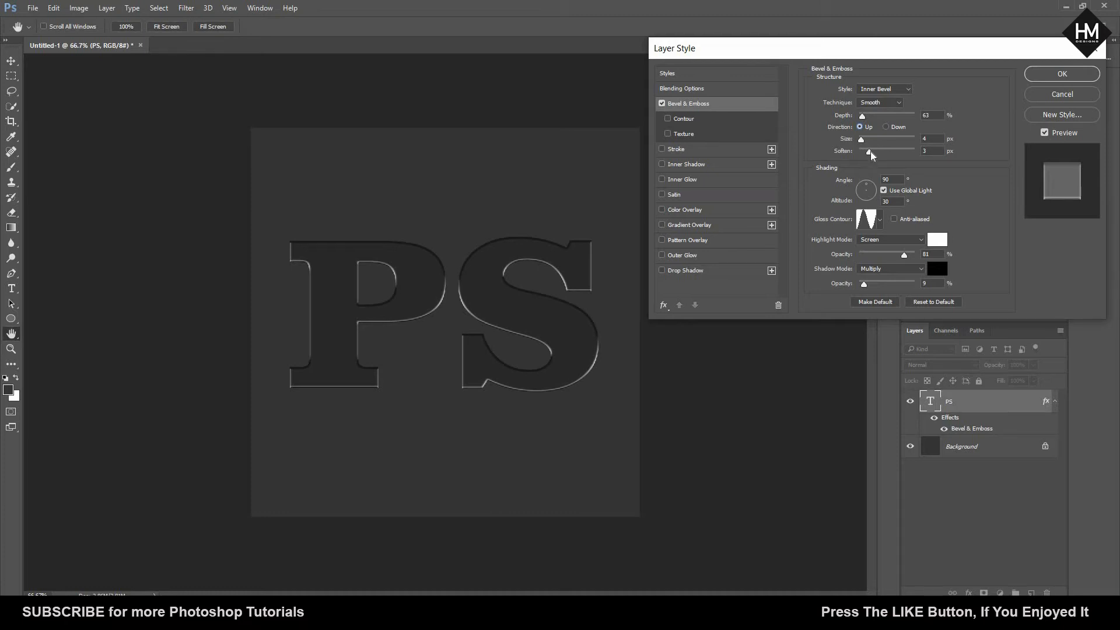
pyautogui.moveTo(862, 140)
pyautogui.mouseDown()
pyautogui.moveTo(861, 154)
pyautogui.moveTo(887, 154)
pyautogui.moveTo(868, 154)
pyautogui.mouseUp()
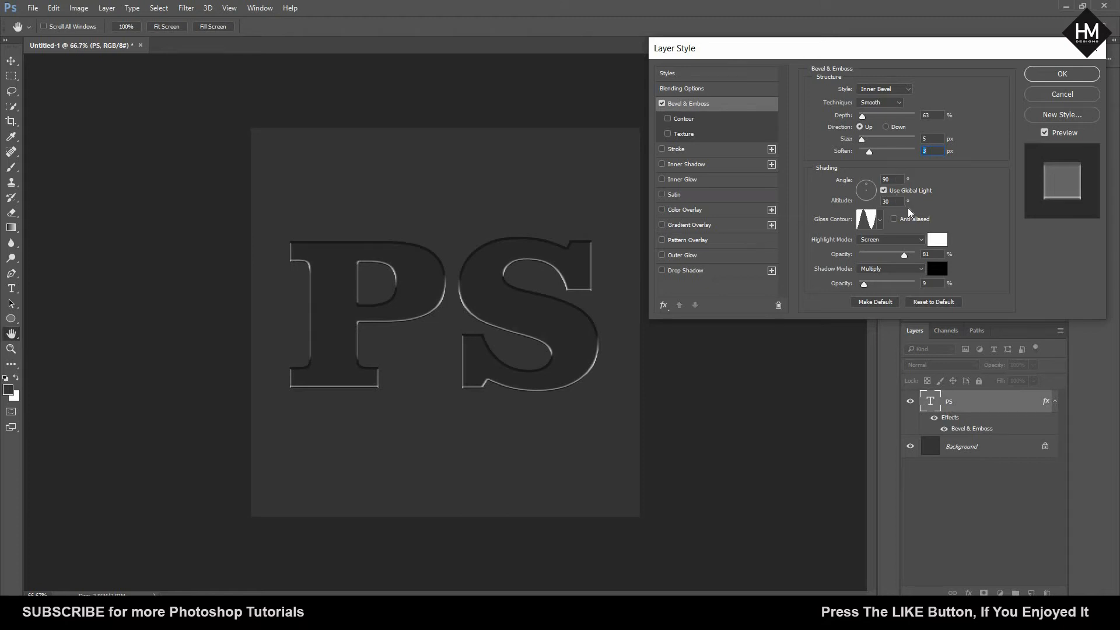
# Step: Try the inverted cone, linear and cone presets as the bevel's gloss contour
pyautogui.click(880, 220)
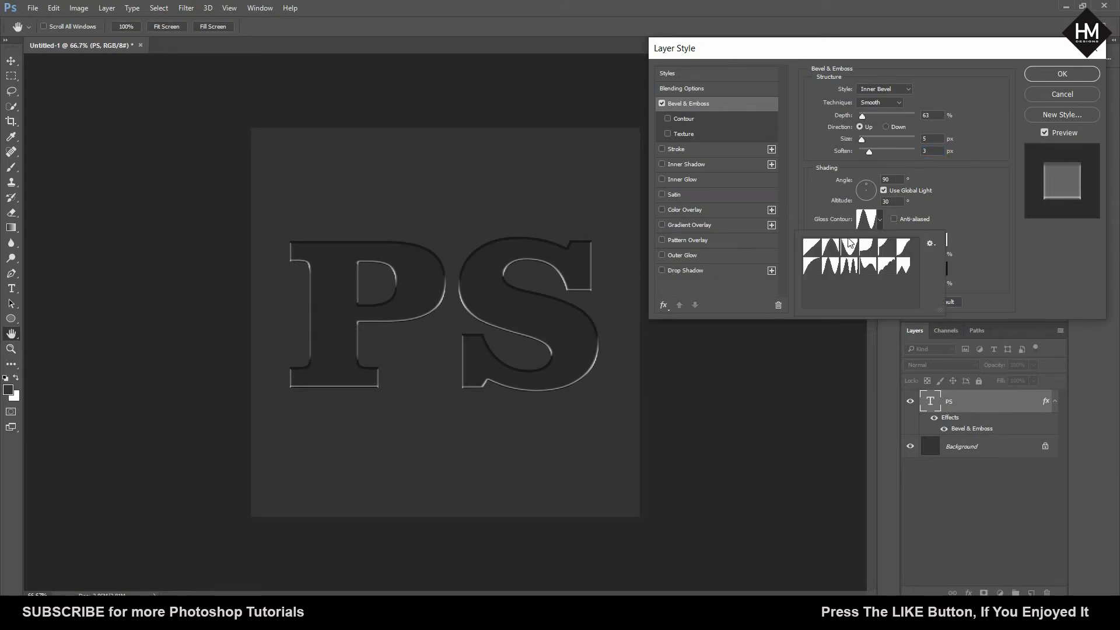
pyautogui.click(849, 252)
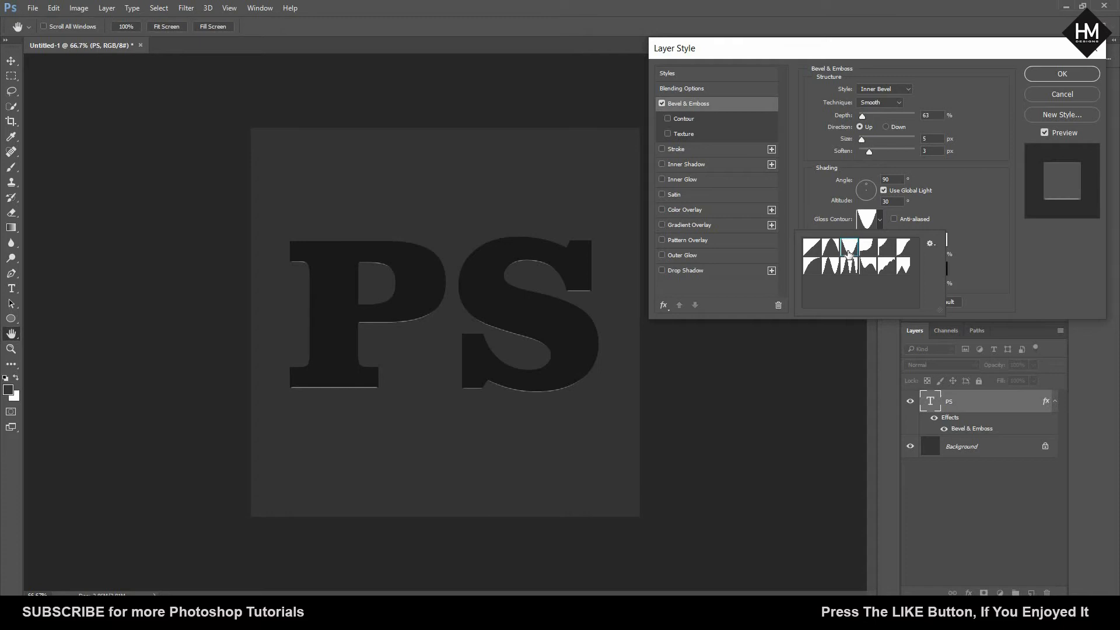
pyautogui.click(880, 222)
pyautogui.click(881, 222)
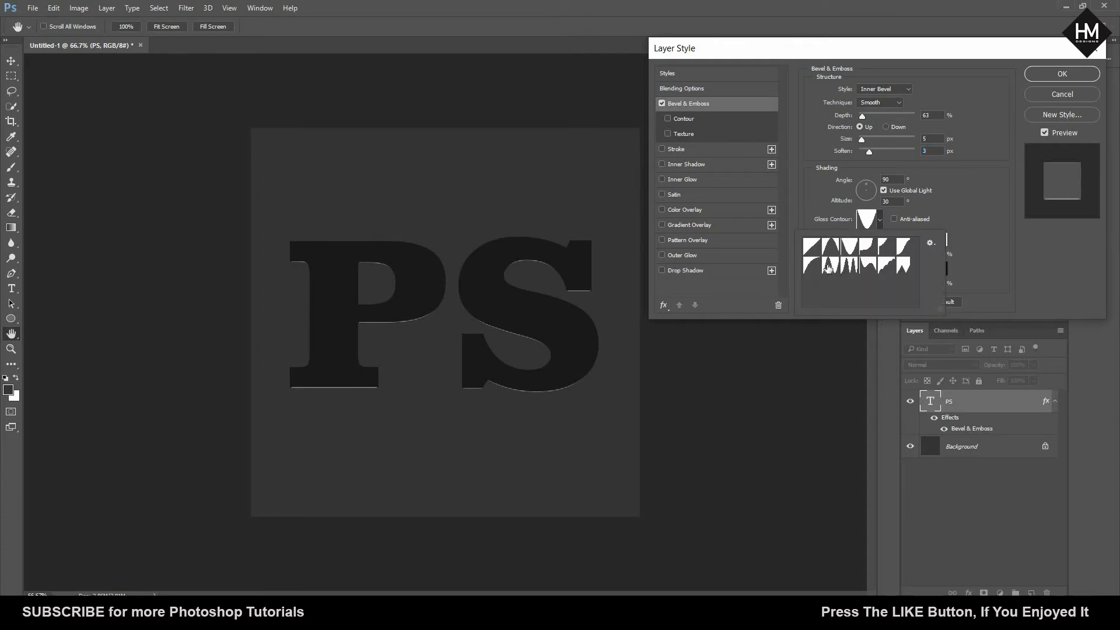
pyautogui.click(830, 265)
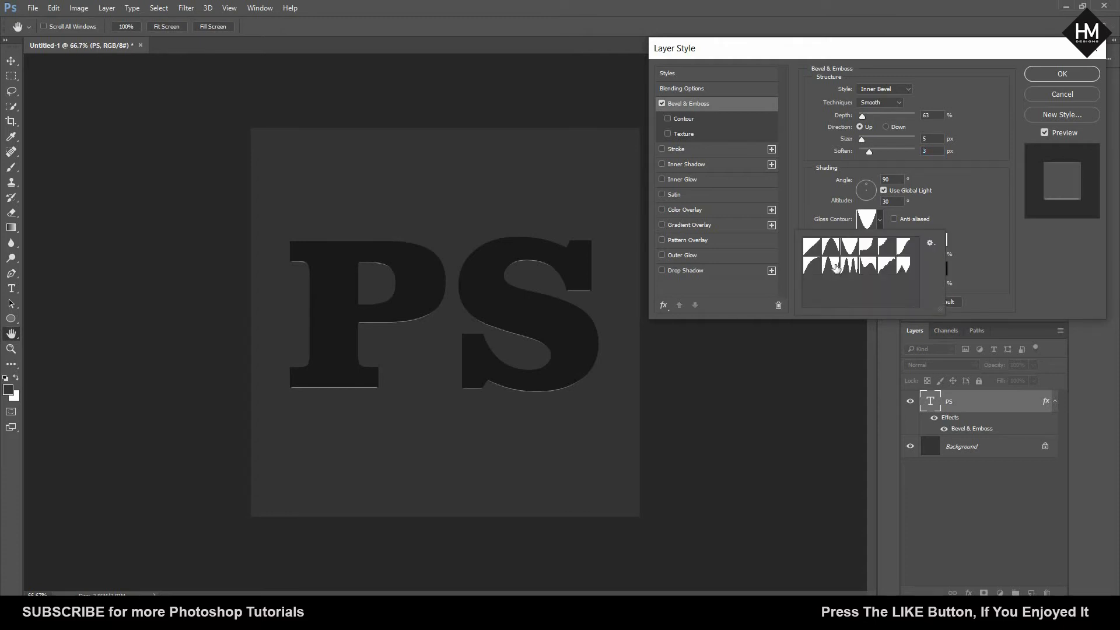
pyautogui.click(881, 223)
pyautogui.click(880, 223)
pyautogui.click(821, 250)
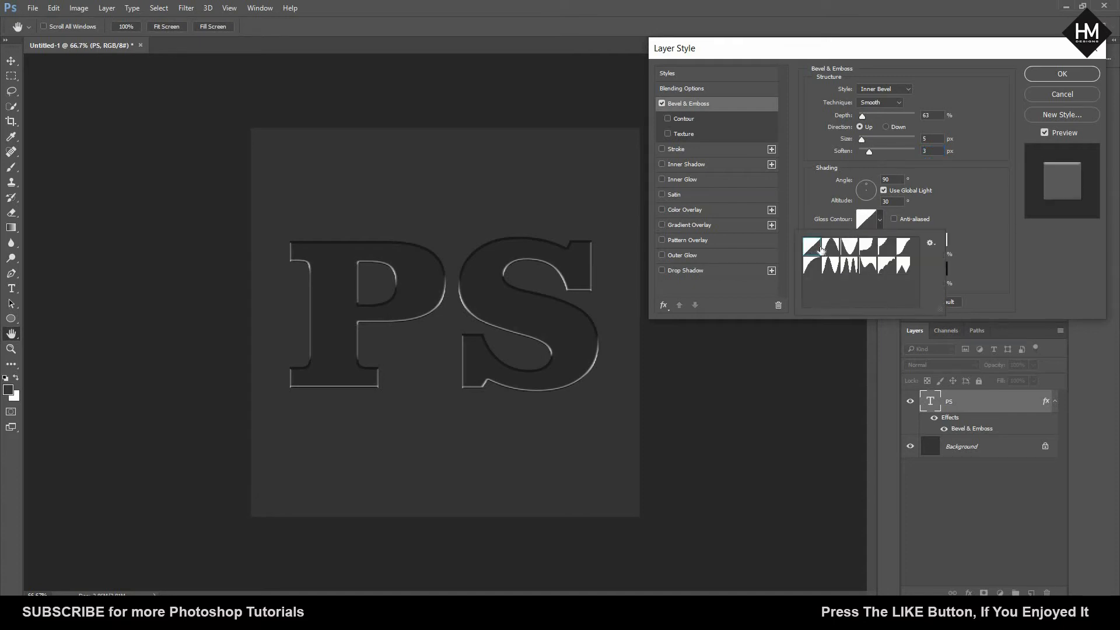
pyautogui.click(880, 223)
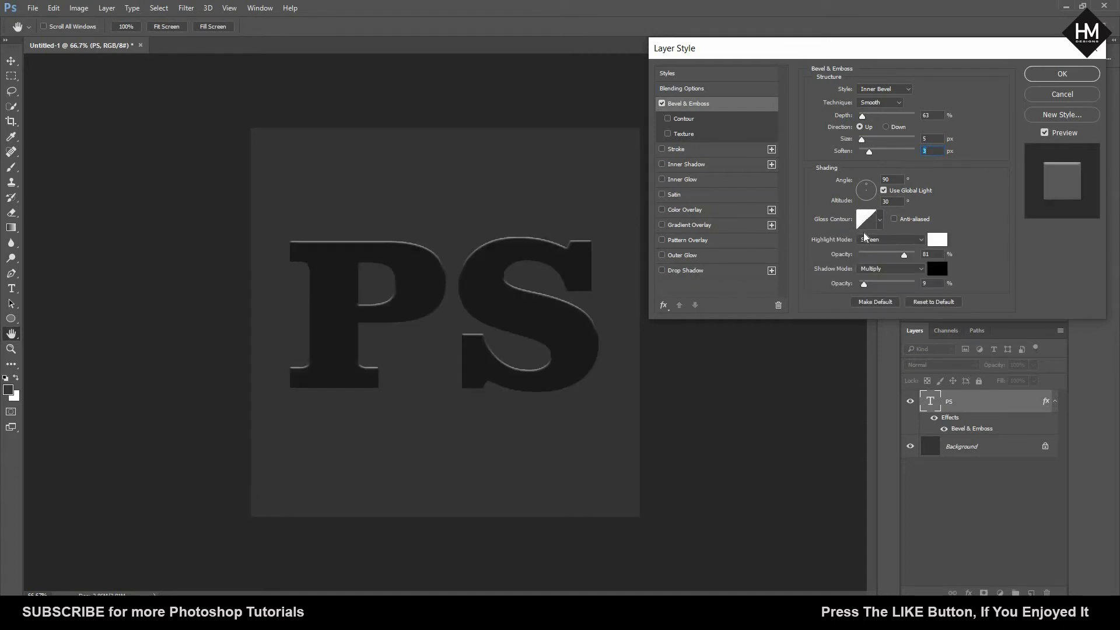
pyautogui.click(880, 220)
pyautogui.click(833, 252)
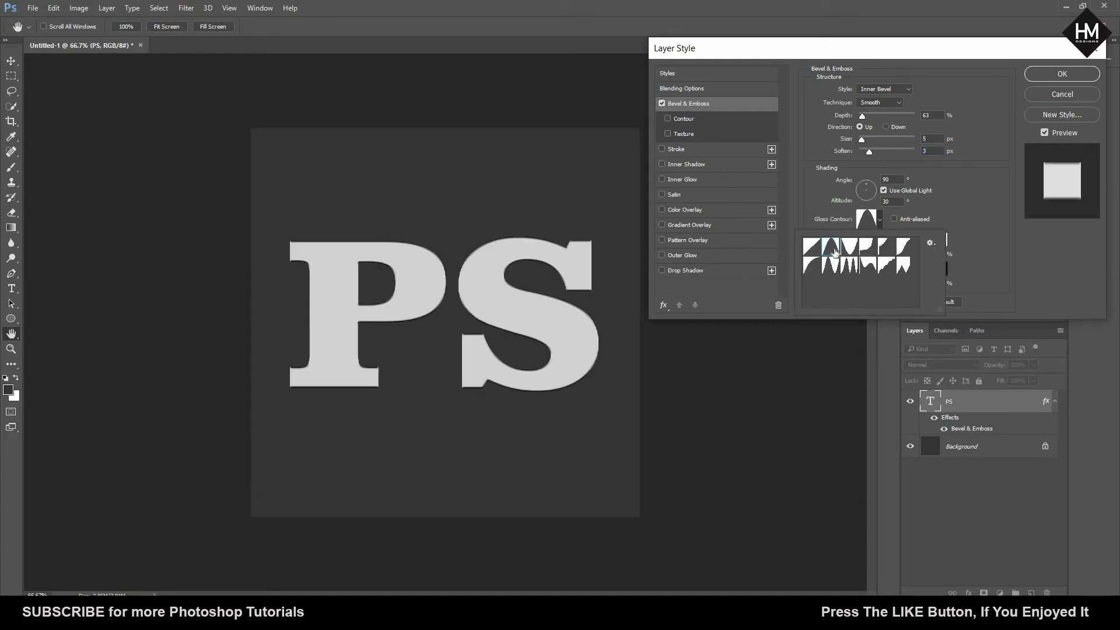
# Step: Set the bevel's gloss contour to the Ring preset
pyautogui.click(880, 222)
pyautogui.click(880, 222)
pyautogui.click(828, 267)
pyautogui.click(977, 235)
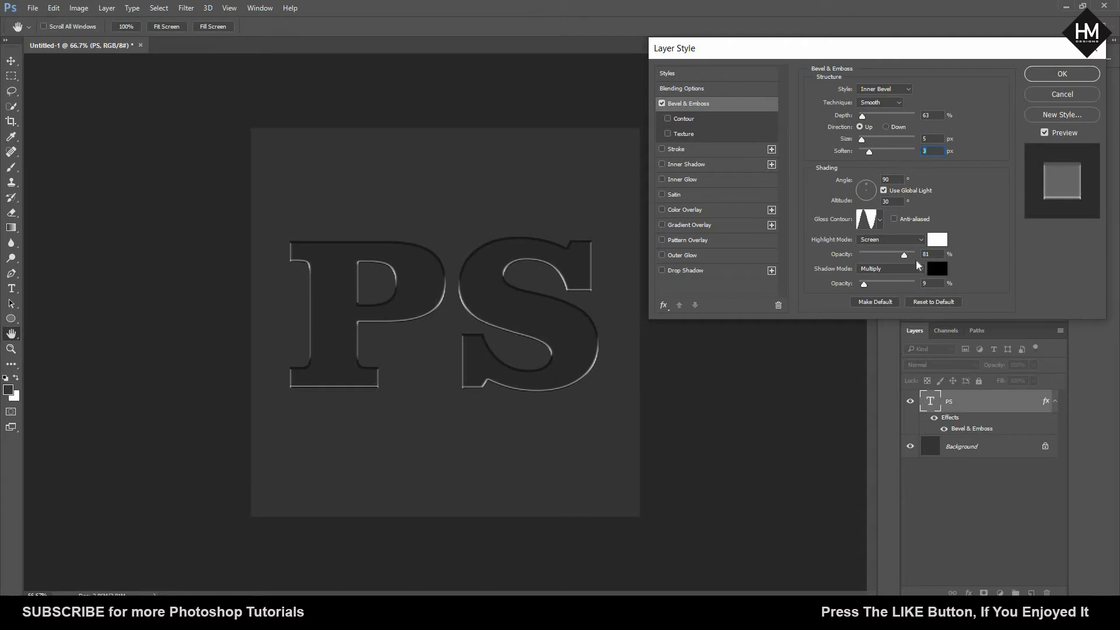
# Step: Set the bevel's highlight opacity to 76% and its shadow opacity to 16%
pyautogui.moveTo(906, 259)
pyautogui.mouseDown()
pyautogui.moveTo(888, 263)
pyautogui.moveTo(906, 264)
pyautogui.mouseUp()
pyautogui.moveTo(866, 287)
pyautogui.mouseDown()
pyautogui.moveTo(907, 284)
pyautogui.moveTo(863, 288)
pyautogui.mouseUp()
pyautogui.click(867, 285)
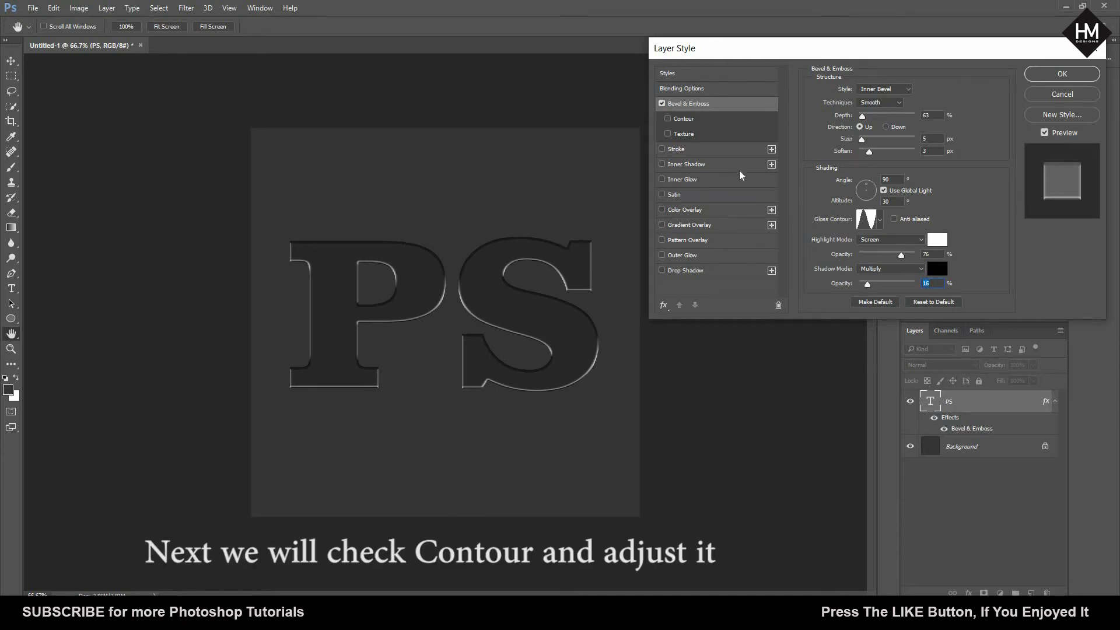
# Step: Enable the bevel's Contour option, try the cone and inverted cone presets, and choose the linear one
pyautogui.click(668, 119)
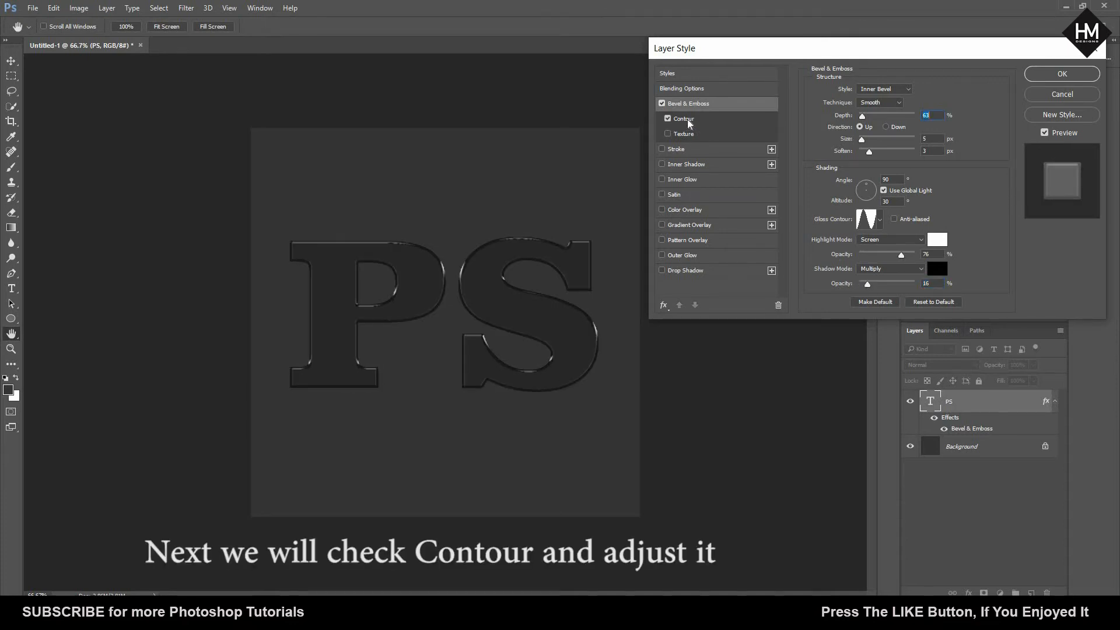
pyautogui.click(689, 121)
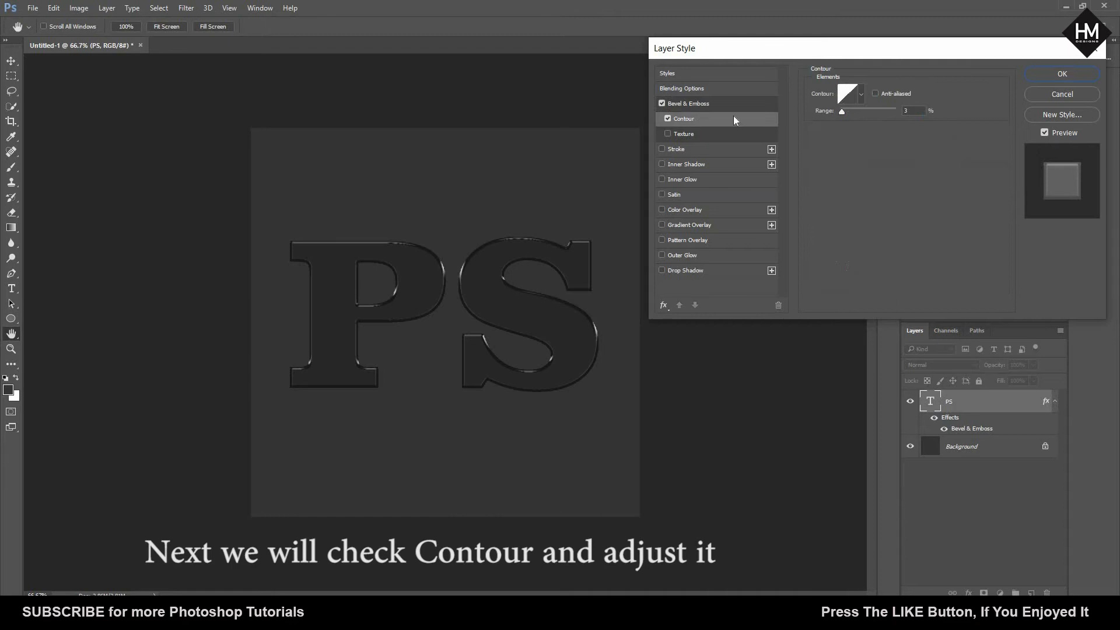
pyautogui.click(861, 93)
pyautogui.click(812, 121)
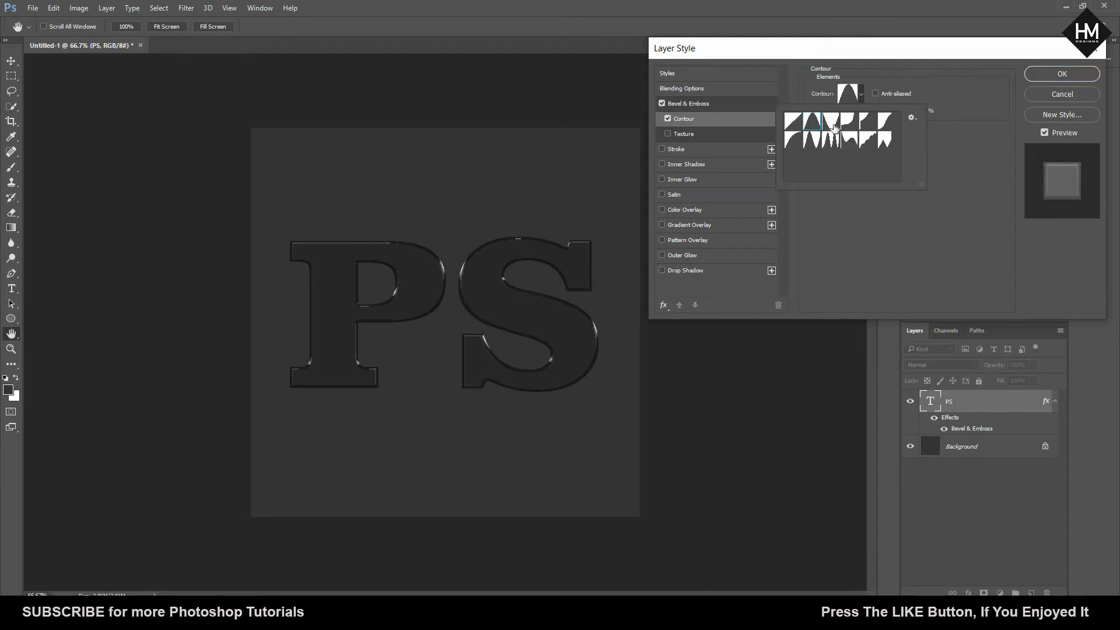
pyautogui.click(833, 124)
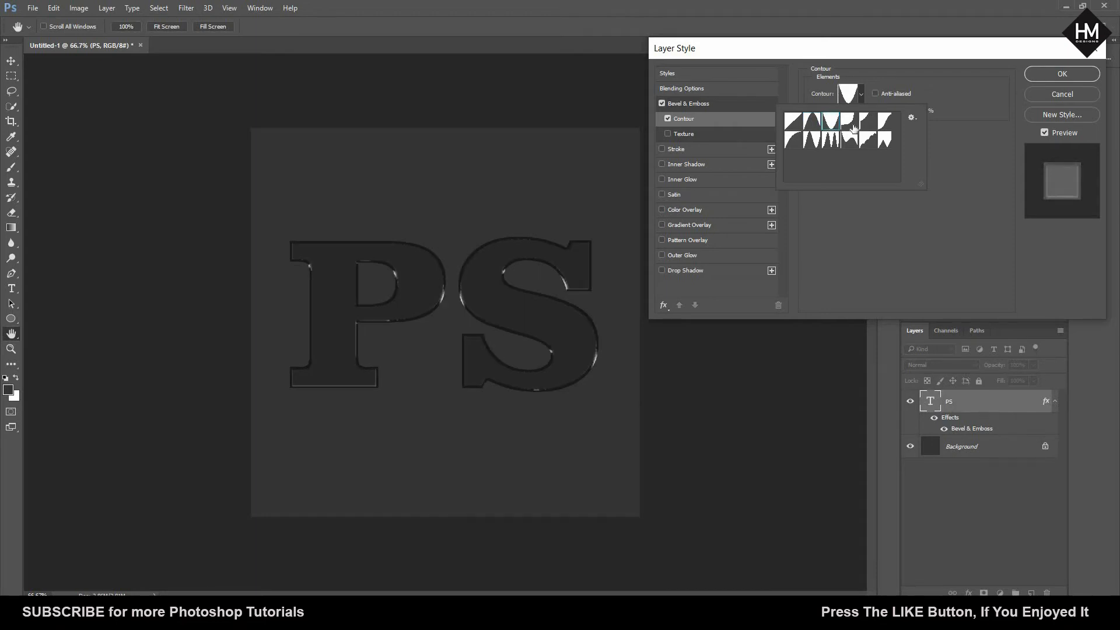
pyautogui.click(792, 121)
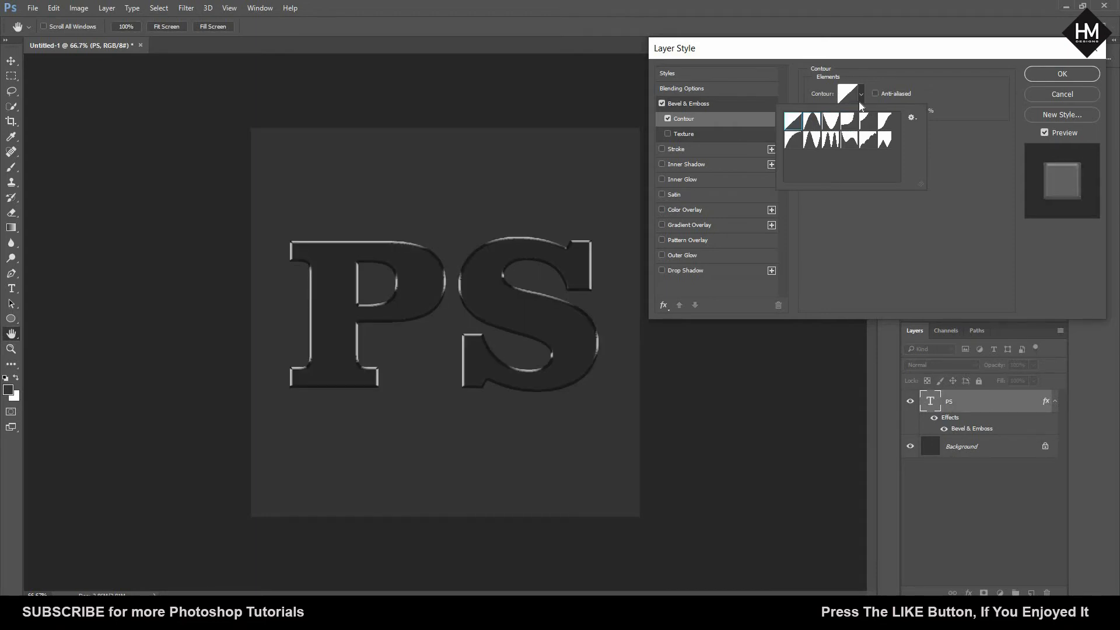
# Step: Set the range of the bevel's contour to 16%
pyautogui.click(860, 96)
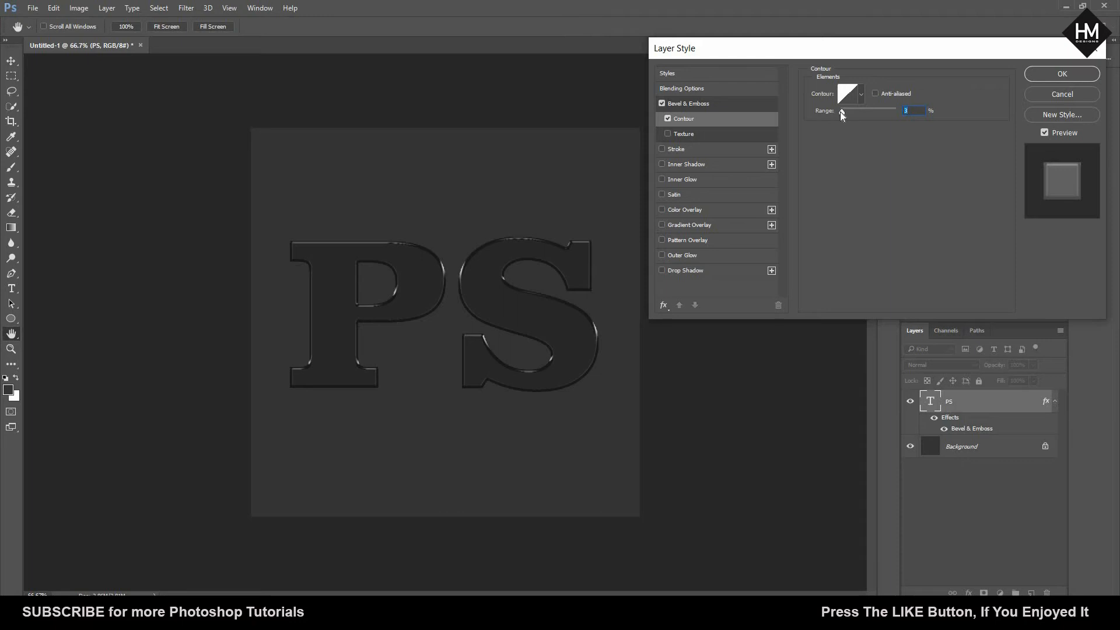
pyautogui.moveTo(846, 114)
pyautogui.mouseDown()
pyautogui.moveTo(912, 120)
pyautogui.moveTo(848, 120)
pyautogui.mouseUp()
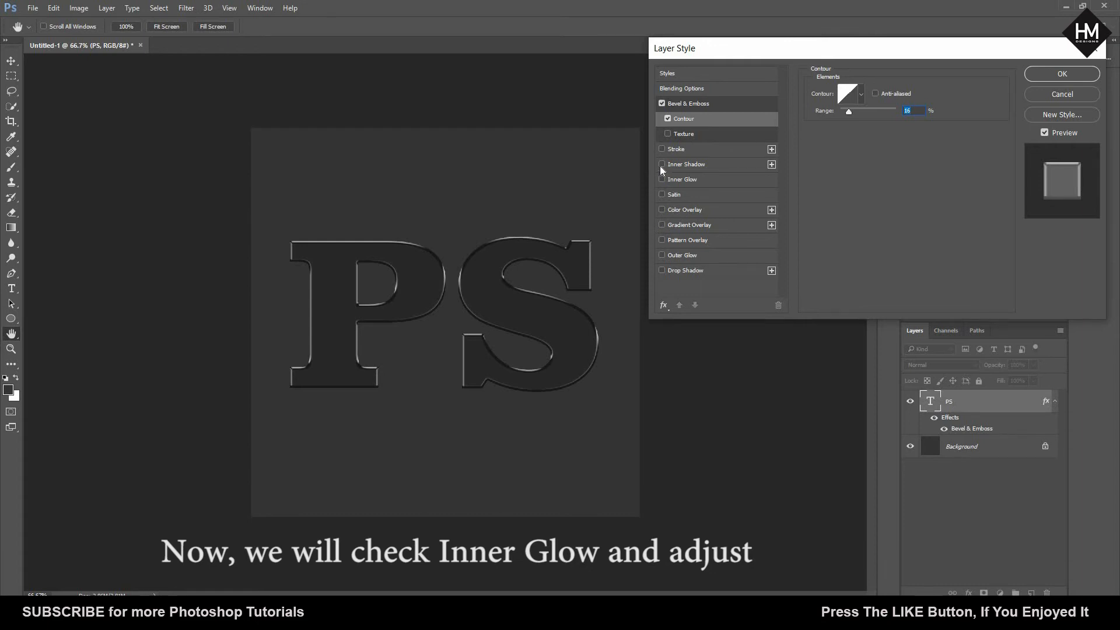
# Step: Add an Inner Shadow to the PS text in Multiply mode with 41% opacity and apply the layer style
pyautogui.click(688, 164)
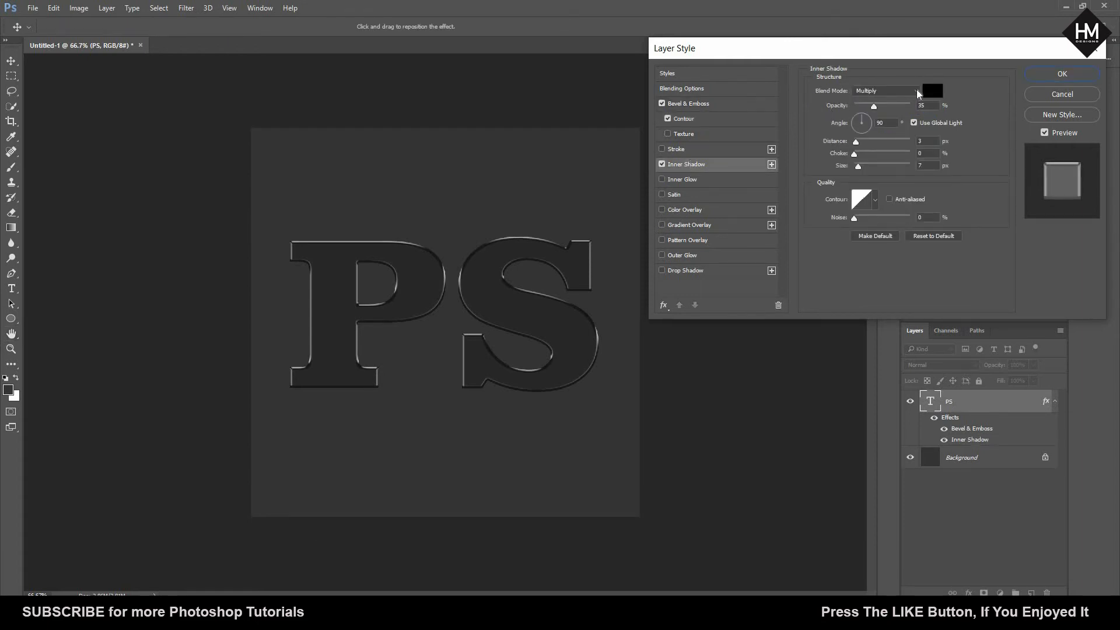
pyautogui.click(916, 91)
pyautogui.click(887, 113)
pyautogui.click(872, 107)
pyautogui.moveTo(878, 114); pyautogui.dragTo(881, 116)
pyautogui.click(1068, 74)
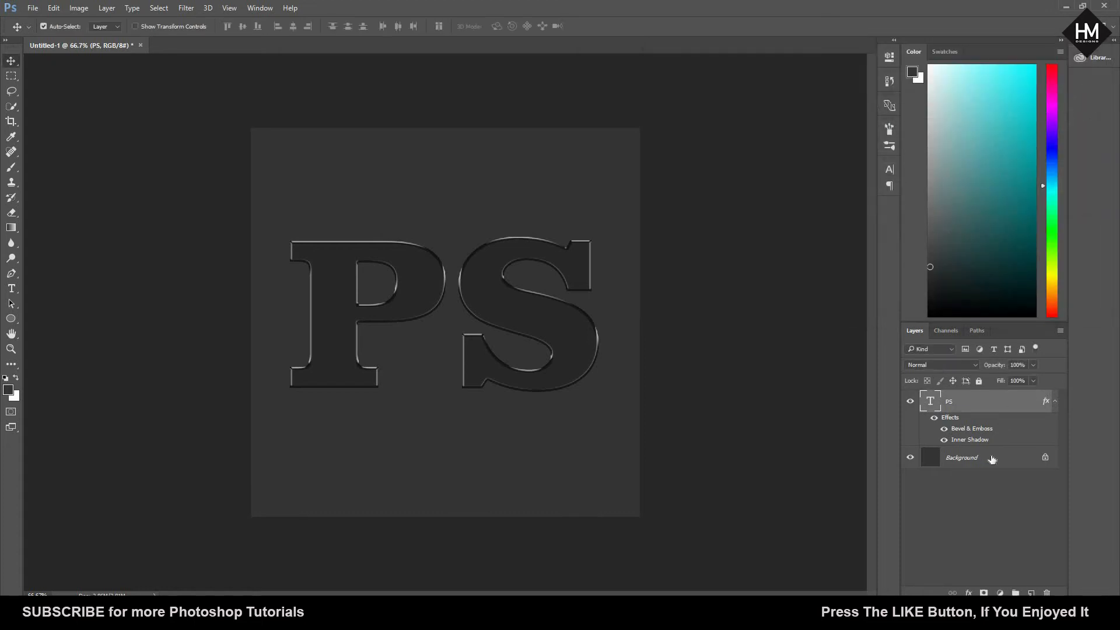
# Step: Add a new layer above the background and fill it with a blue-to-cyan linear gradient from the lower-left to the upper-right canvas corner
pyautogui.click(991, 459)
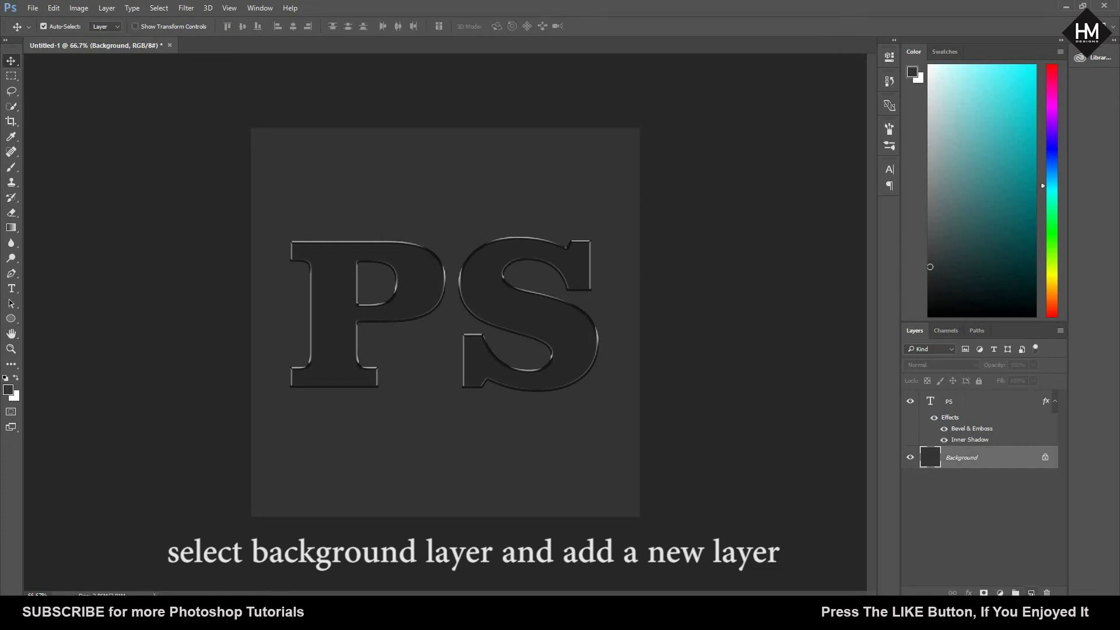
pyautogui.click(1032, 593)
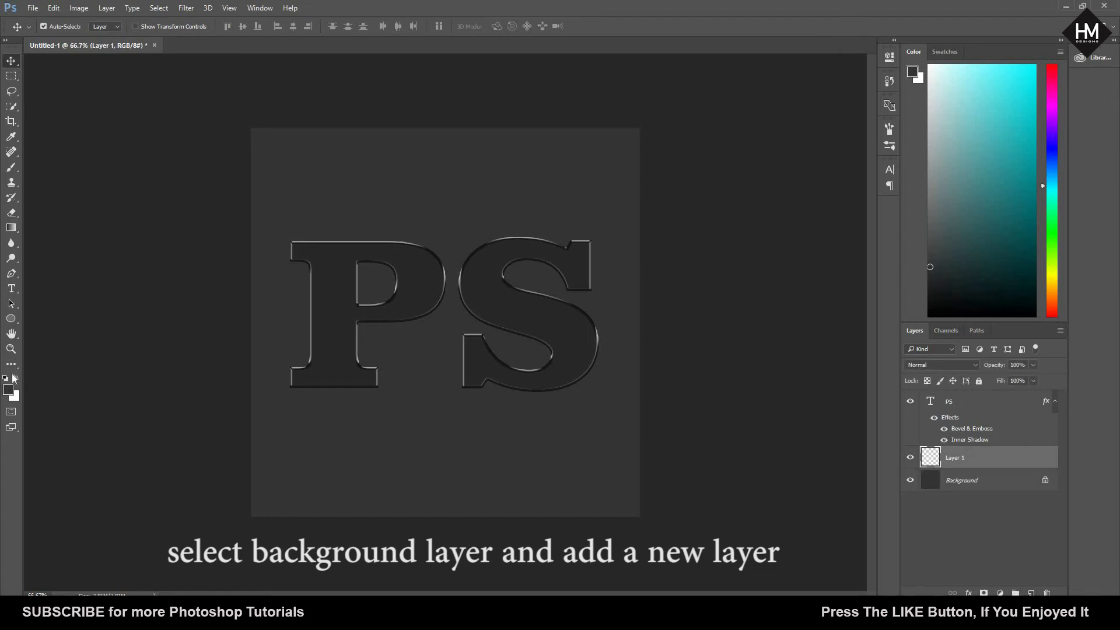
pyautogui.click(12, 229)
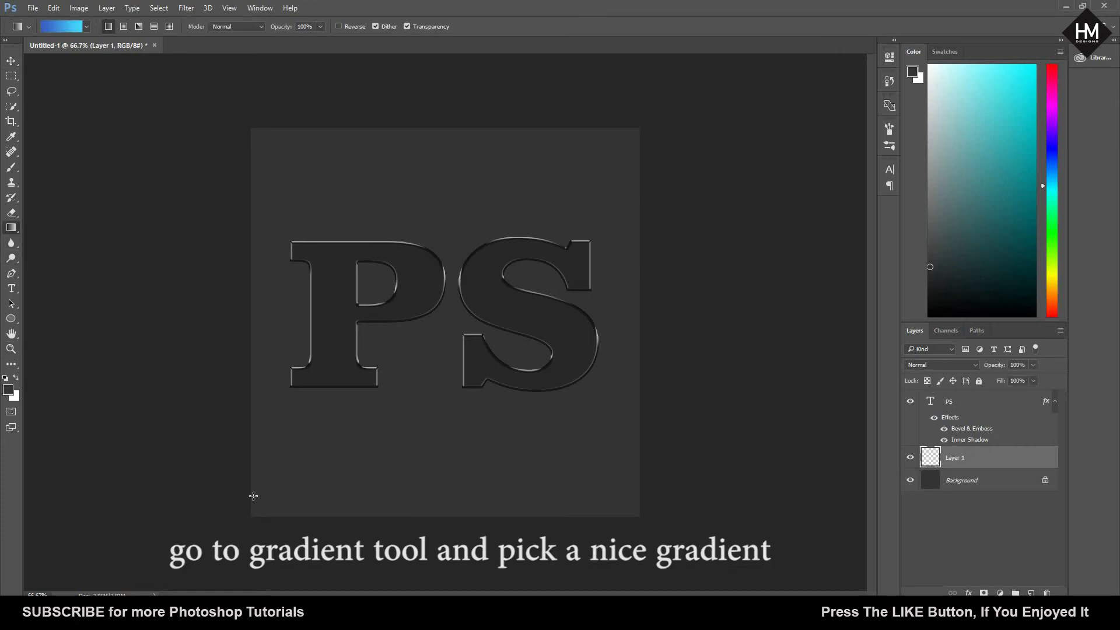
pyautogui.moveTo(252, 516)
pyautogui.mouseDown()
pyautogui.moveTo(647, 218)
pyautogui.moveTo(742, 122)
pyautogui.moveTo(685, 78)
pyautogui.moveTo(643, 122)
pyautogui.mouseUp()
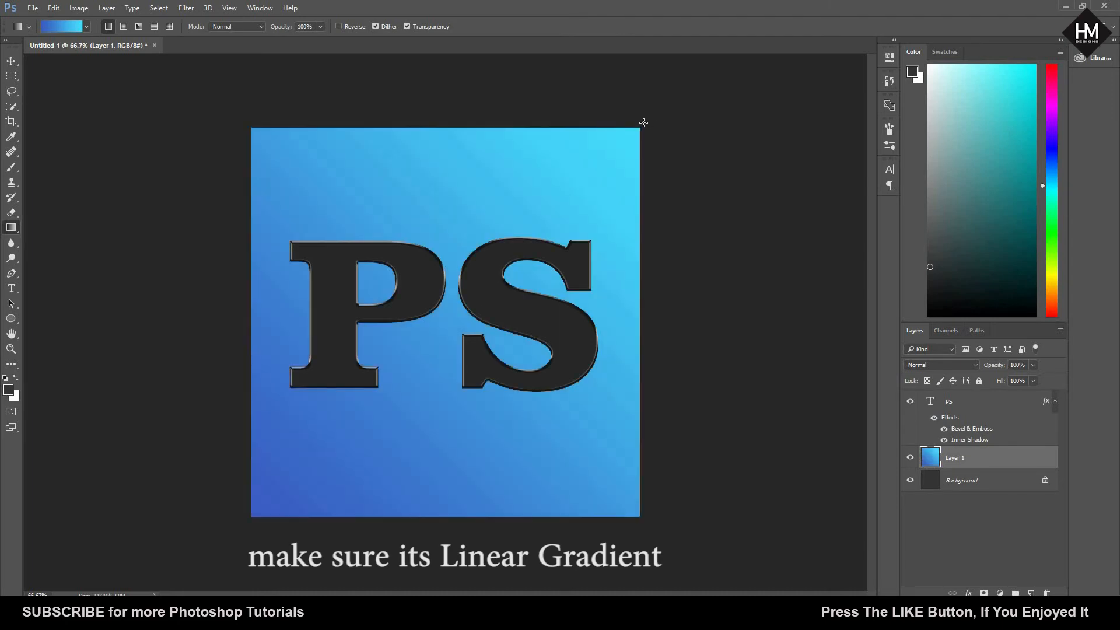
# Step: Set the fill of the PS text layer to 0%
pyautogui.click(1017, 401)
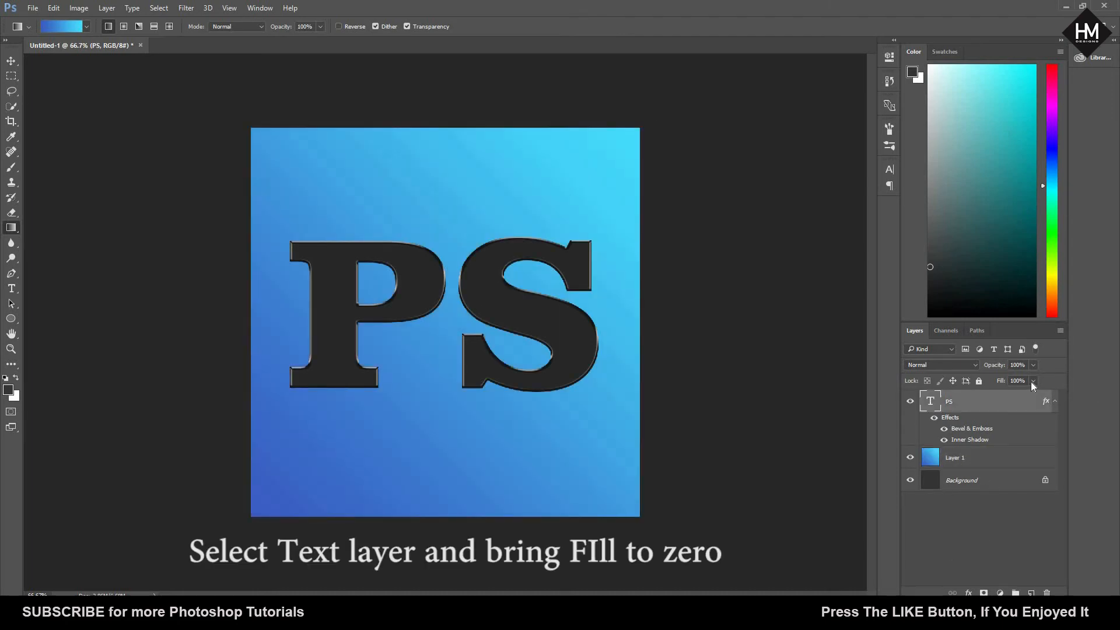
pyautogui.click(1032, 381)
pyautogui.moveTo(1032, 394); pyautogui.dragTo(971, 393)
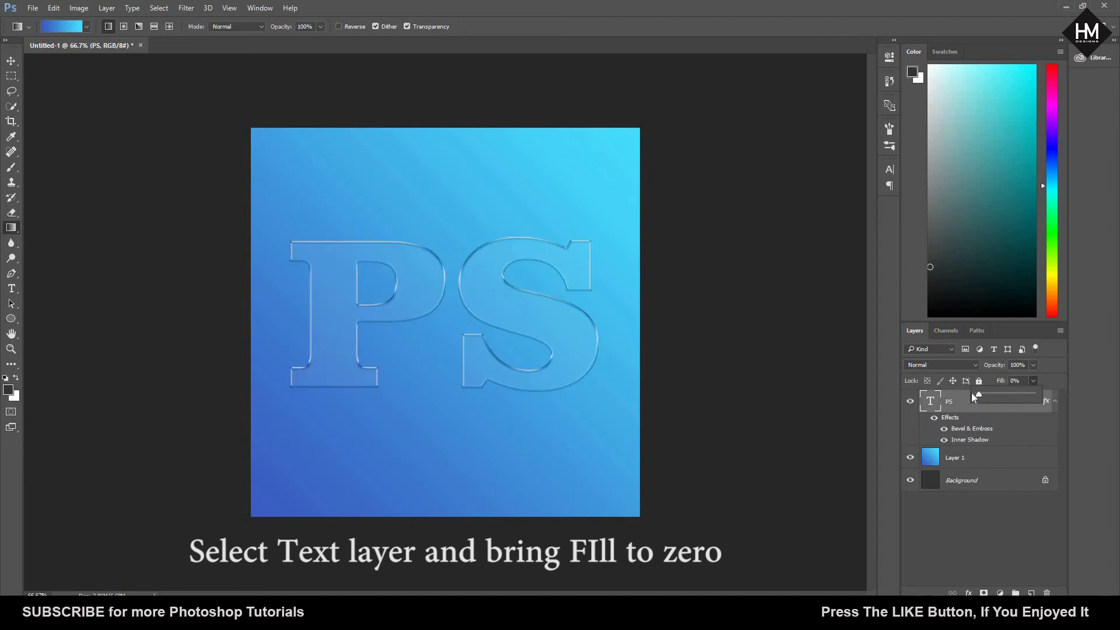
# Step: Adjust the text's Inner Shadow to 13% opacity, 3 px distance, 7% choke and 15 px size
pyautogui.doubleClick(970, 440)
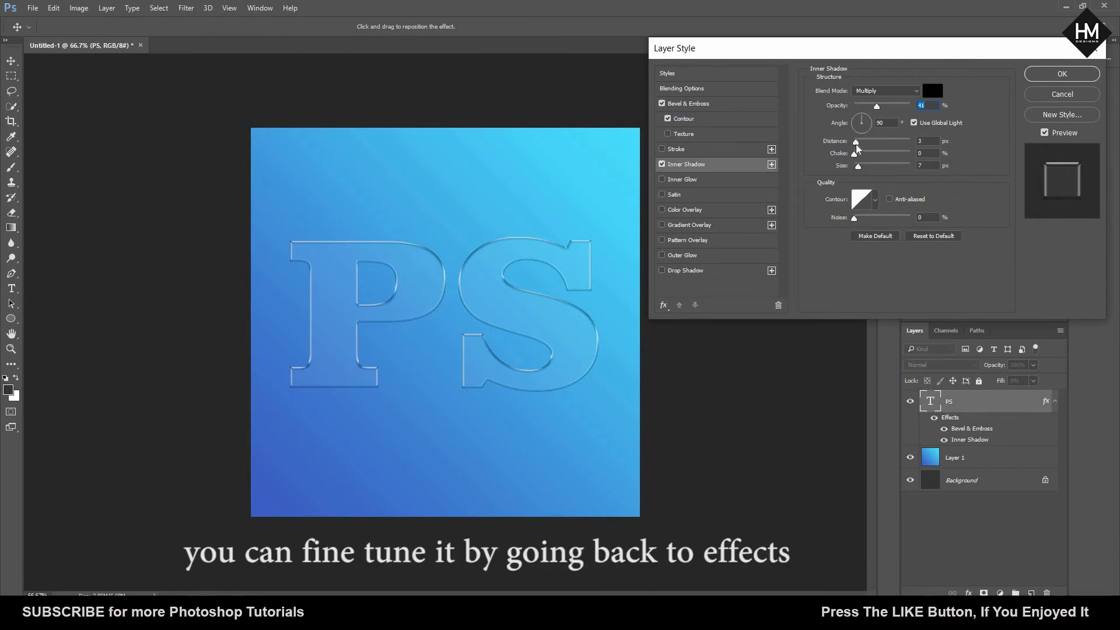
pyautogui.moveTo(857, 143); pyautogui.dragTo(856, 145)
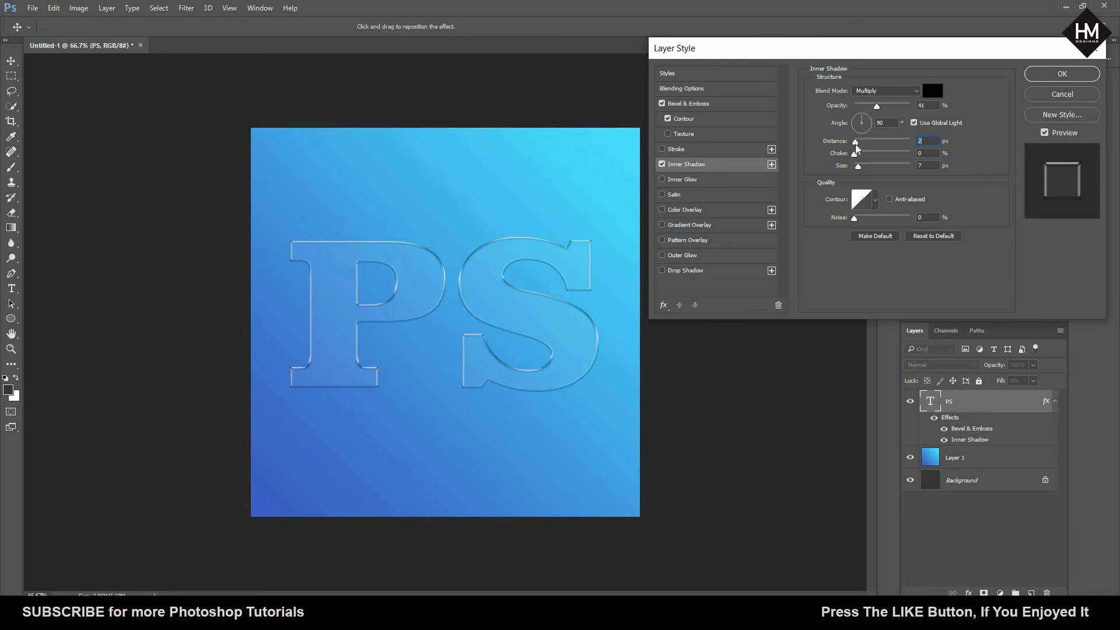
pyautogui.moveTo(856, 145)
pyautogui.mouseDown()
pyautogui.moveTo(841, 153)
pyautogui.moveTo(857, 154)
pyautogui.mouseUp()
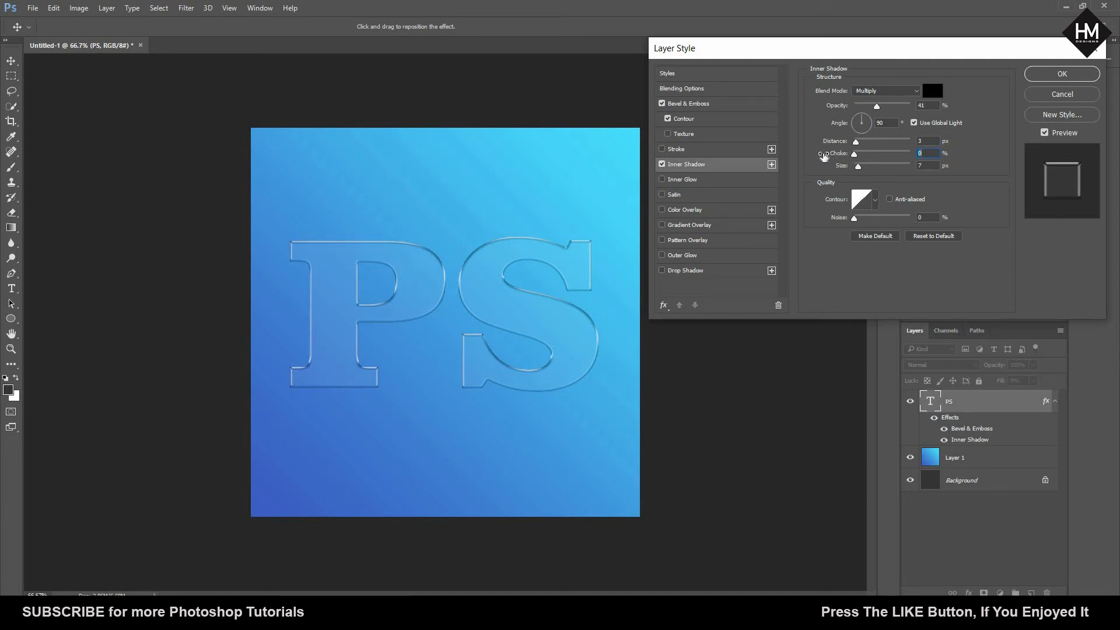
pyautogui.moveTo(840, 155)
pyautogui.mouseDown()
pyautogui.moveTo(851, 156)
pyautogui.moveTo(828, 156)
pyautogui.moveTo(854, 169)
pyautogui.mouseUp()
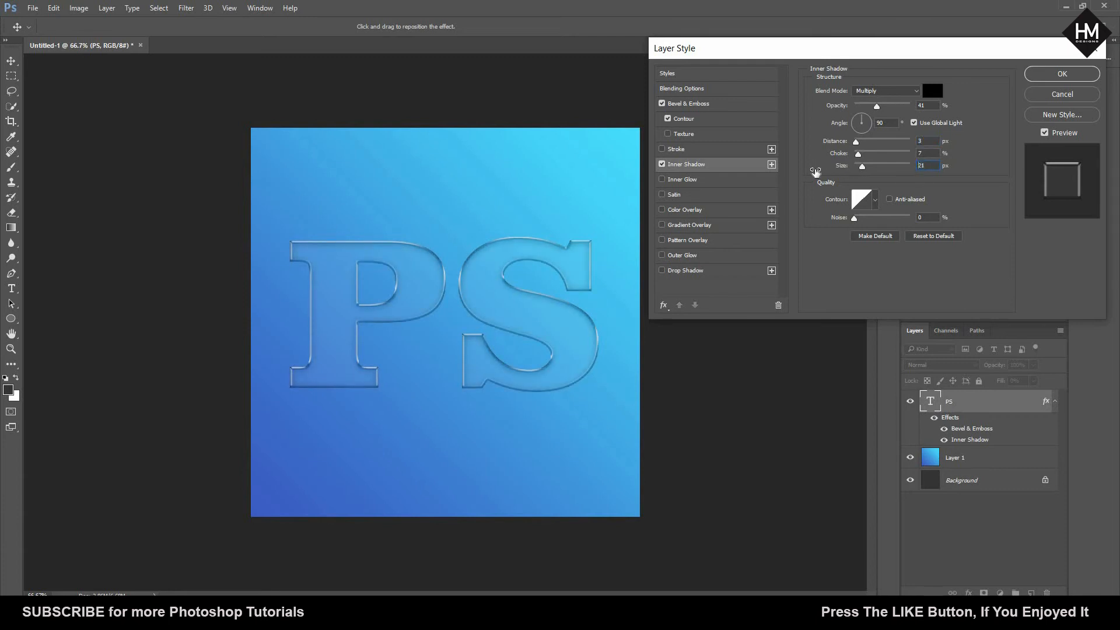
pyautogui.moveTo(825, 171); pyautogui.dragTo(823, 171)
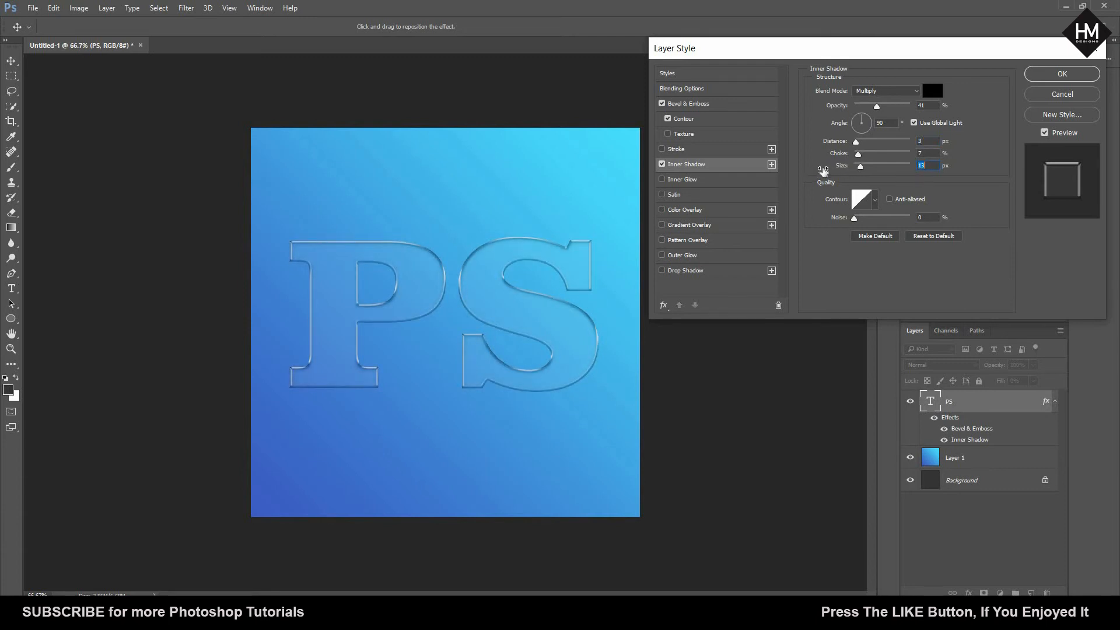
pyautogui.click(877, 107)
pyautogui.moveTo(867, 108)
pyautogui.mouseDown()
pyautogui.moveTo(855, 110)
pyautogui.moveTo(863, 115)
pyautogui.mouseUp()
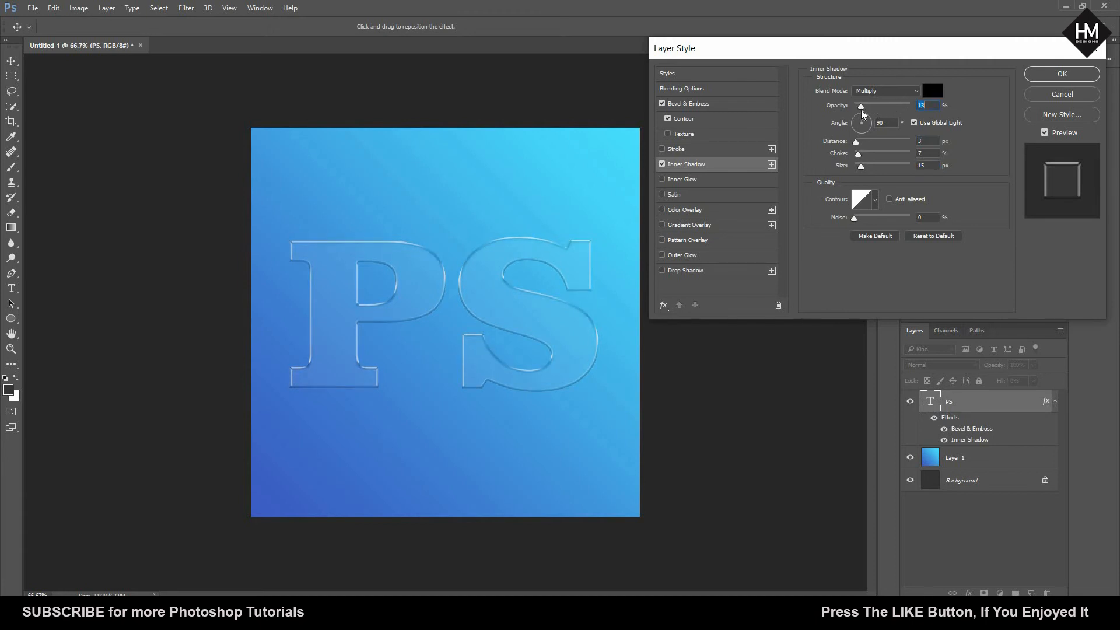
# Step: Try various contour presets for the Inner Shadow, such as cone and ring shapes, and return to the linear one
pyautogui.click(875, 199)
pyautogui.click(828, 232)
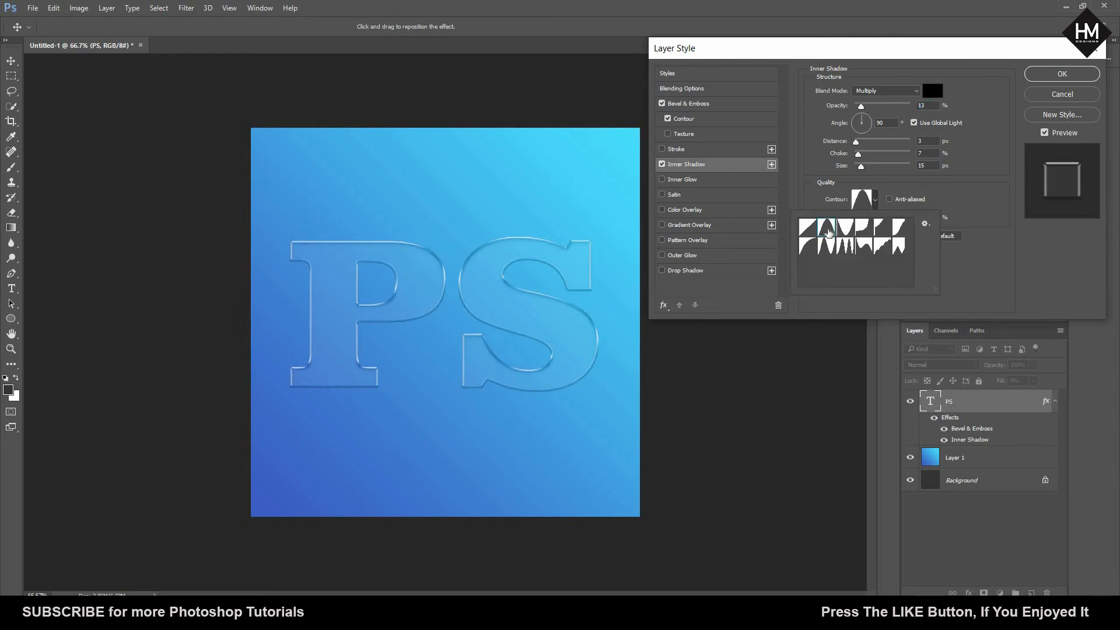
pyautogui.click(830, 249)
pyautogui.click(809, 250)
pyautogui.click(868, 250)
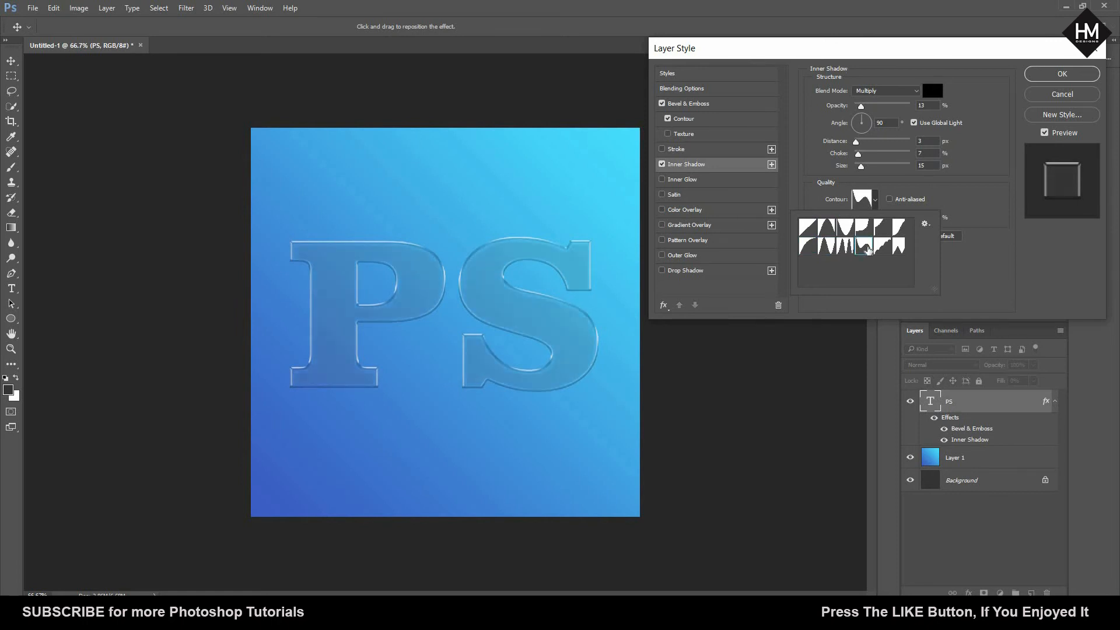
pyautogui.click(880, 250)
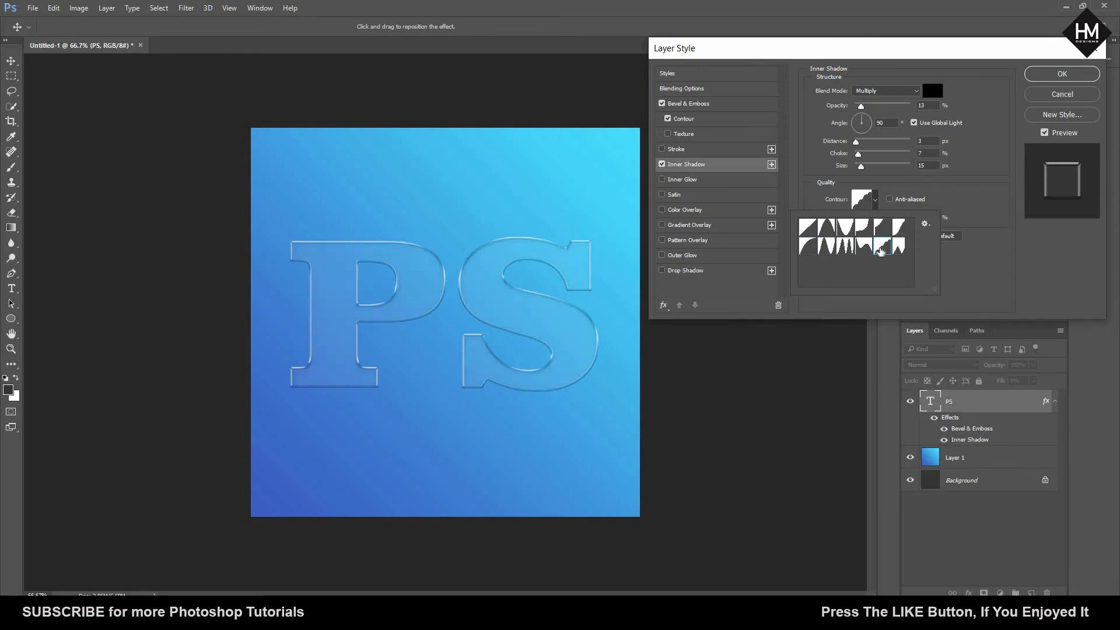
pyautogui.click(899, 255)
pyautogui.click(882, 253)
pyautogui.click(827, 247)
pyautogui.click(845, 228)
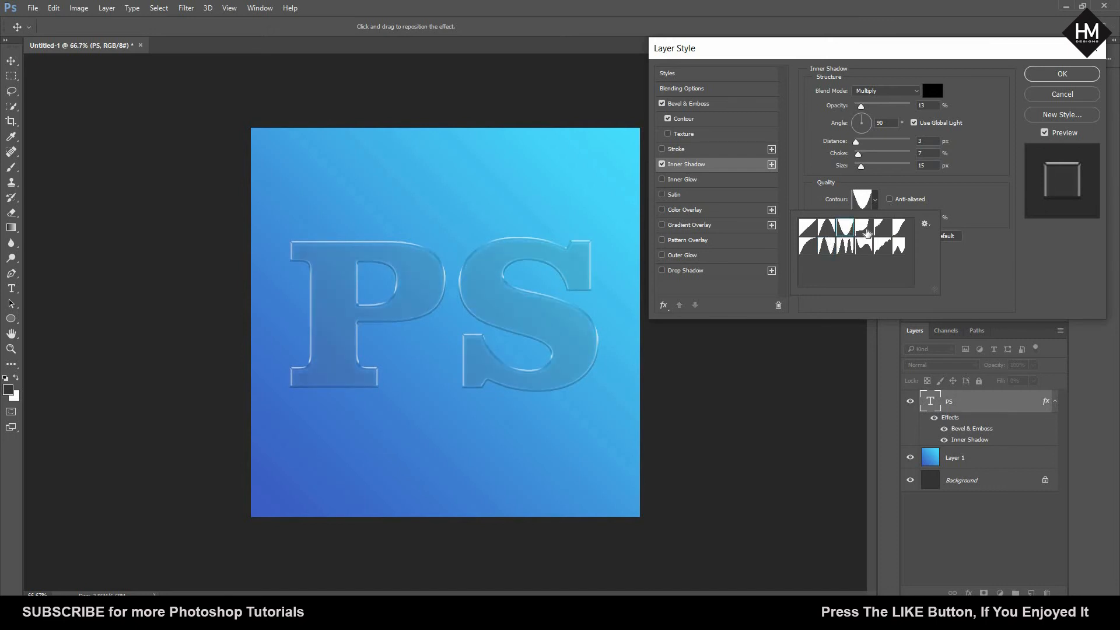
pyautogui.click(864, 232)
pyautogui.click(828, 250)
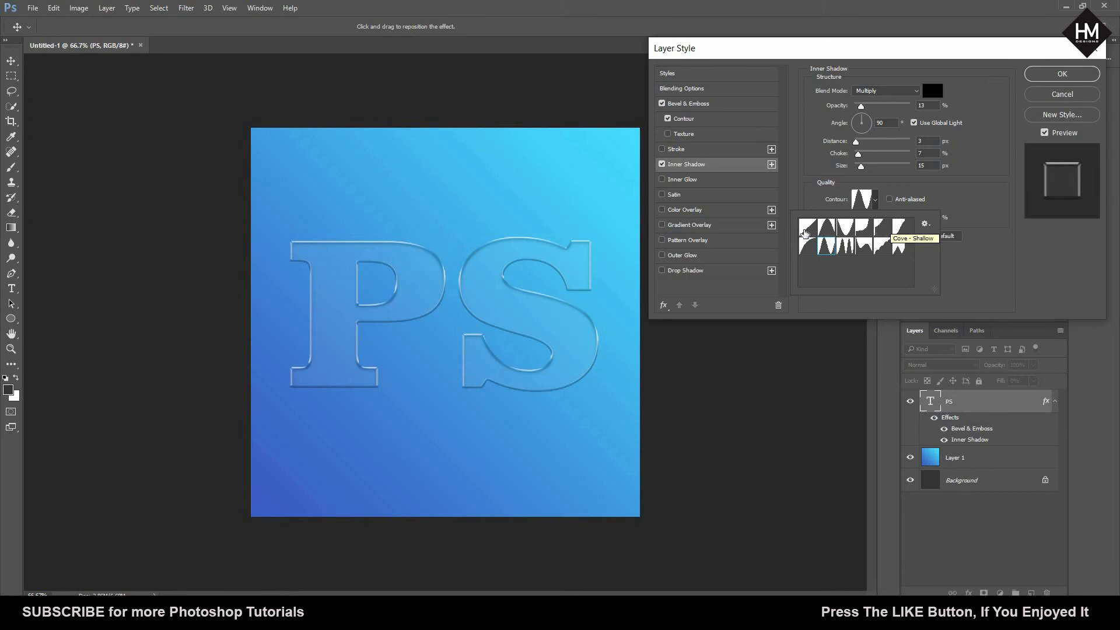
pyautogui.click(807, 230)
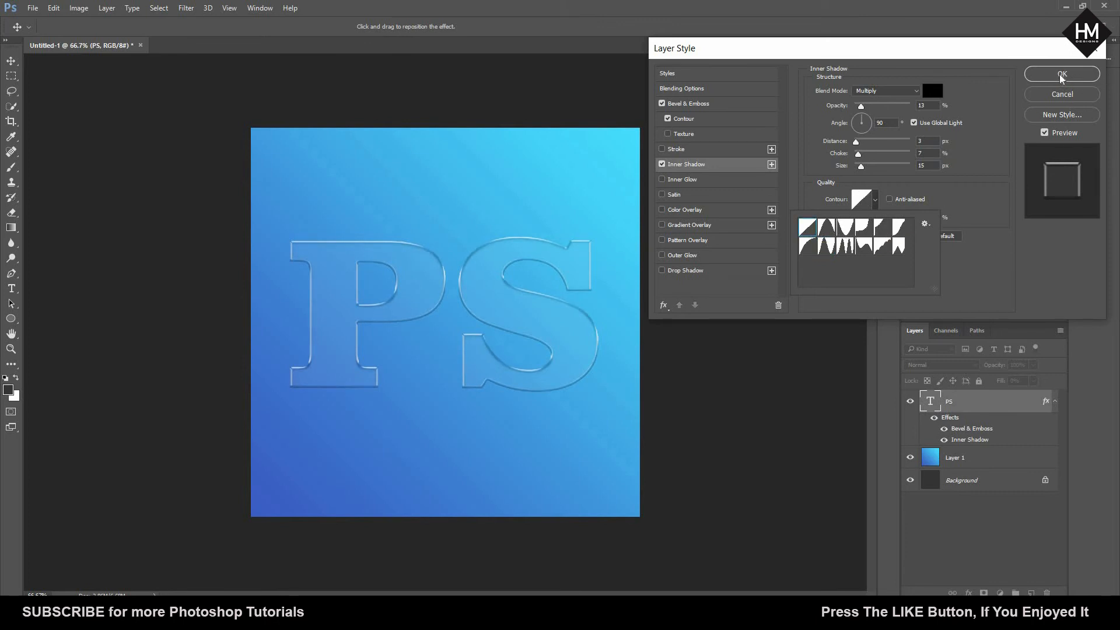
# Step: Reduce the range of the bevel's contour to 4% and apply the layer style
pyautogui.click(762, 120)
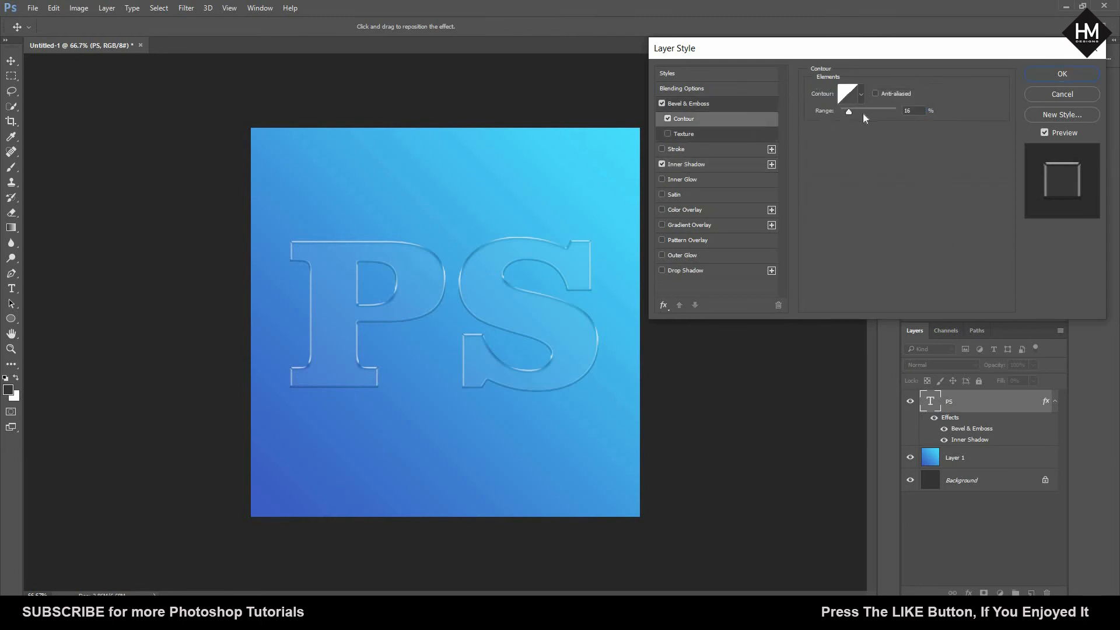
pyautogui.moveTo(848, 113)
pyautogui.mouseDown()
pyautogui.moveTo(884, 112)
pyautogui.moveTo(843, 113)
pyautogui.mouseUp()
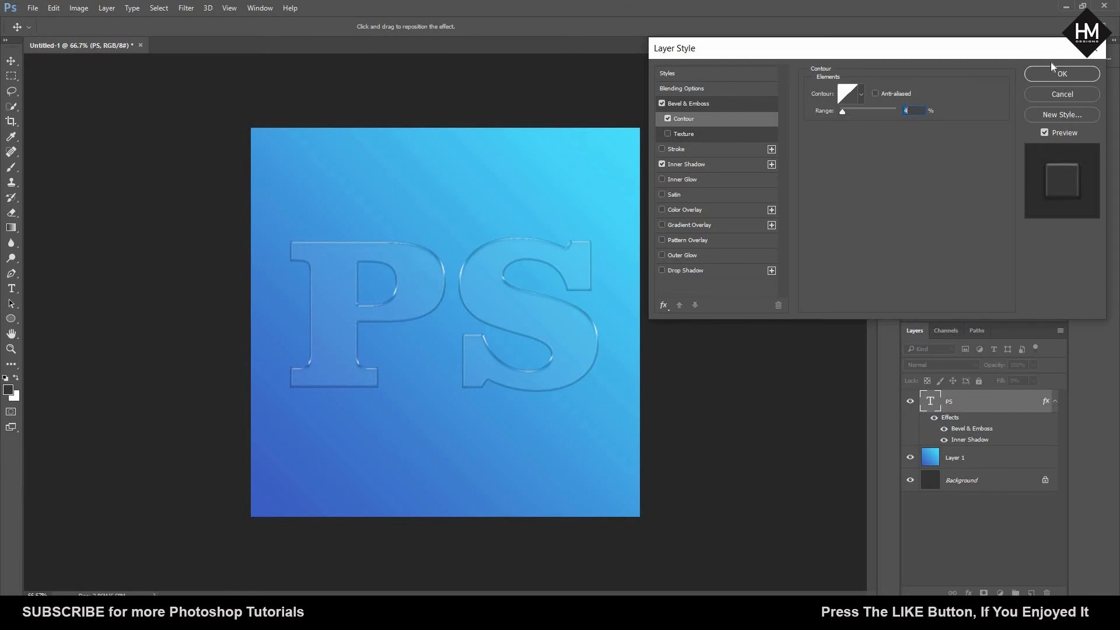
pyautogui.click(1062, 74)
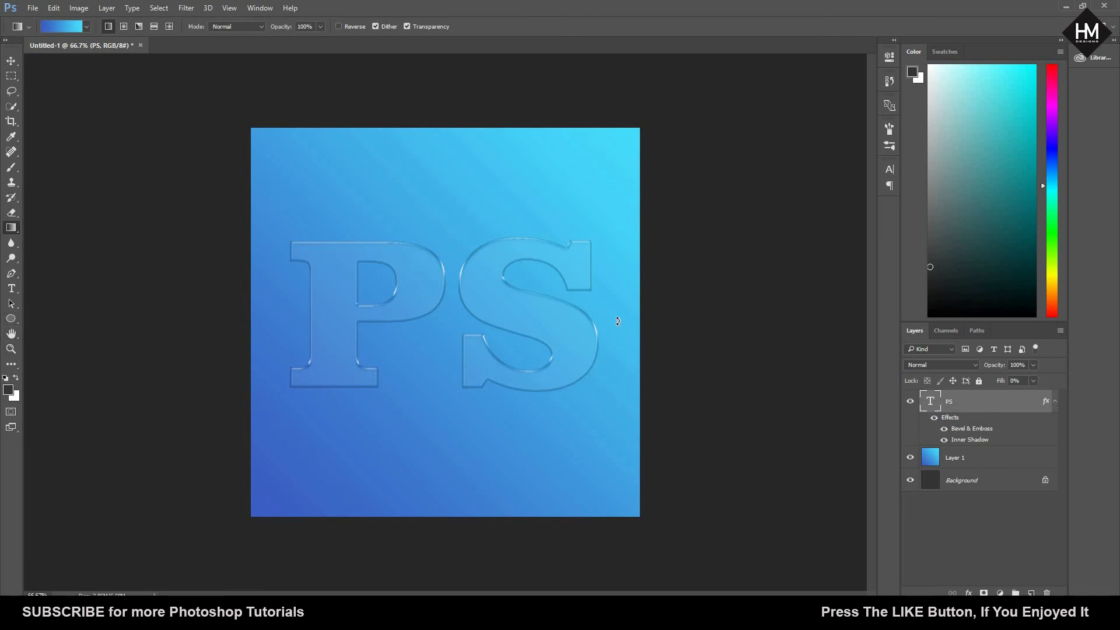
# Step: Scale the PS text down slightly about its centre with Free Transform
pyautogui.hotkey('ctrl', 't')
pyautogui.moveTo(606, 205); pyautogui.dragTo(585, 218)
pyautogui.press('Return')
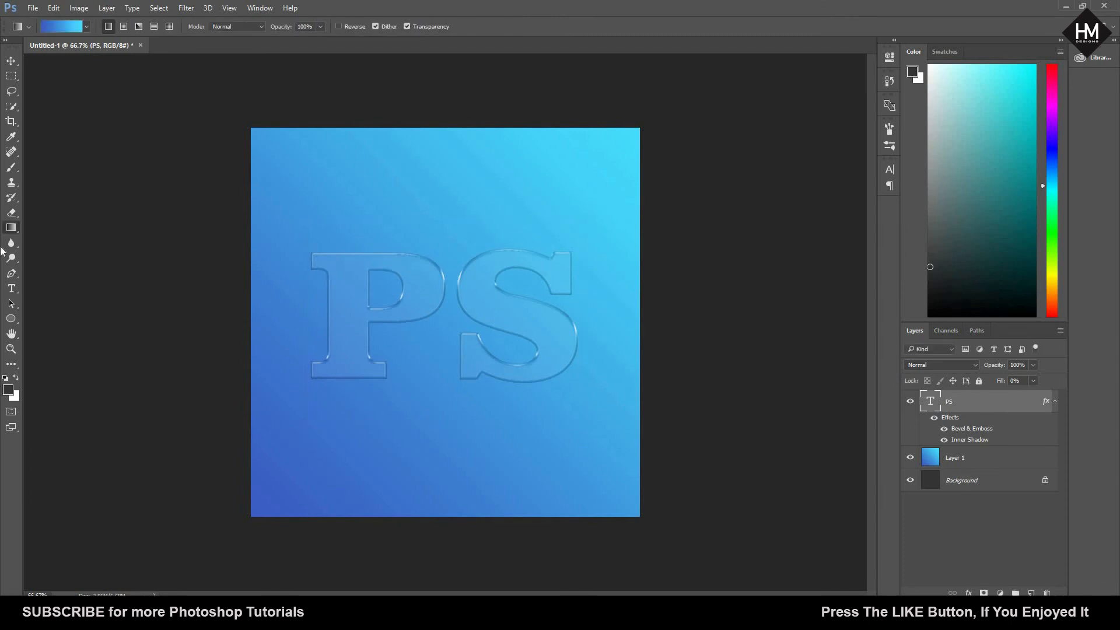
# Step: Draw a rounded rectangle about 867 by 658 px around the PS text and set all its corner radii to 50 px
pyautogui.click(14, 320)
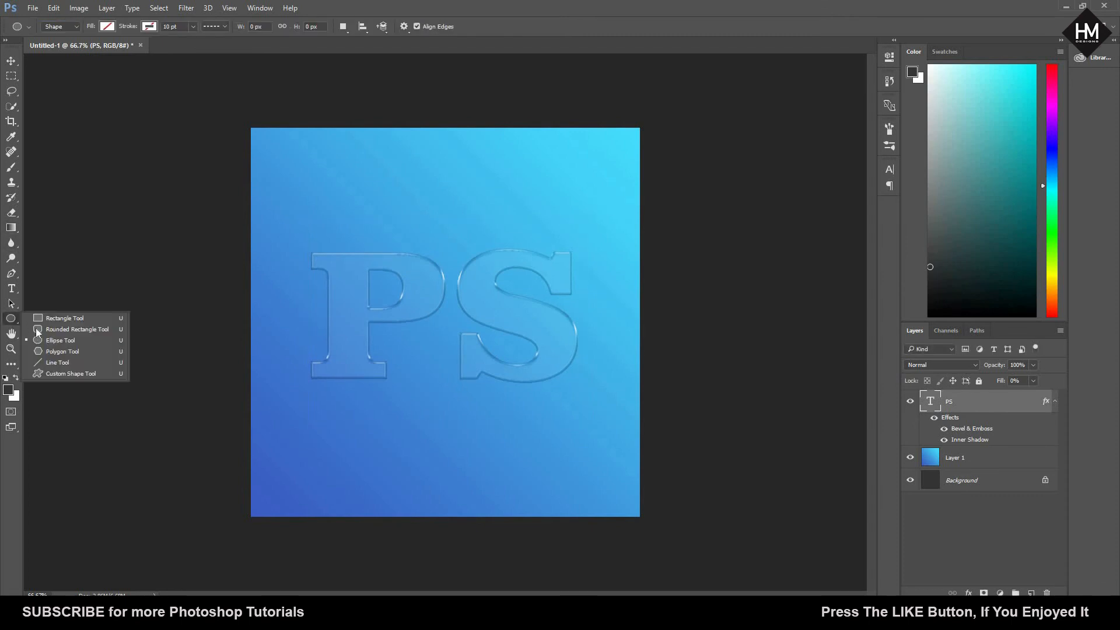
pyautogui.click(59, 331)
pyautogui.moveTo(275, 189); pyautogui.dragTo(612, 446)
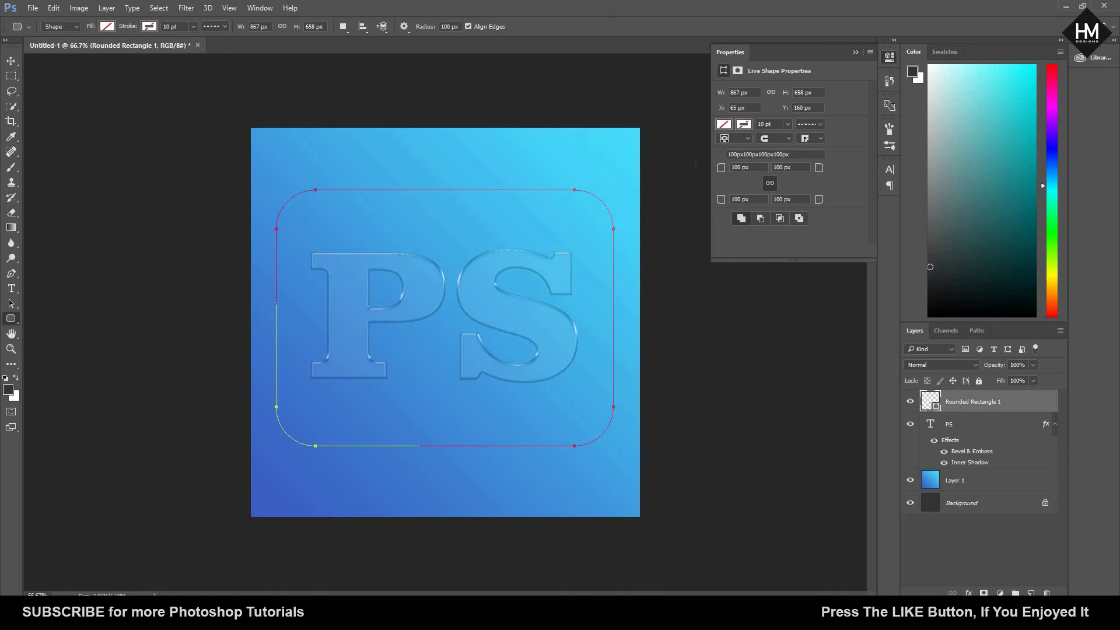
pyautogui.click(740, 168)
pyautogui.write('5')
# Step: Give the rounded rectangle a black stroke with a solid line style
pyautogui.click(749, 126)
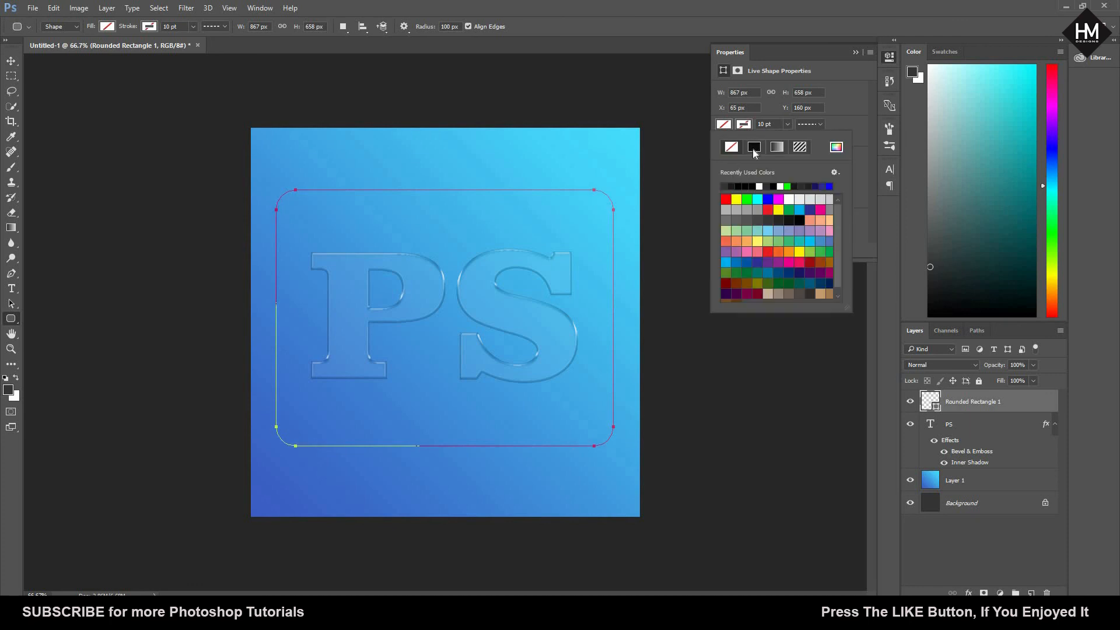
pyautogui.click(754, 147)
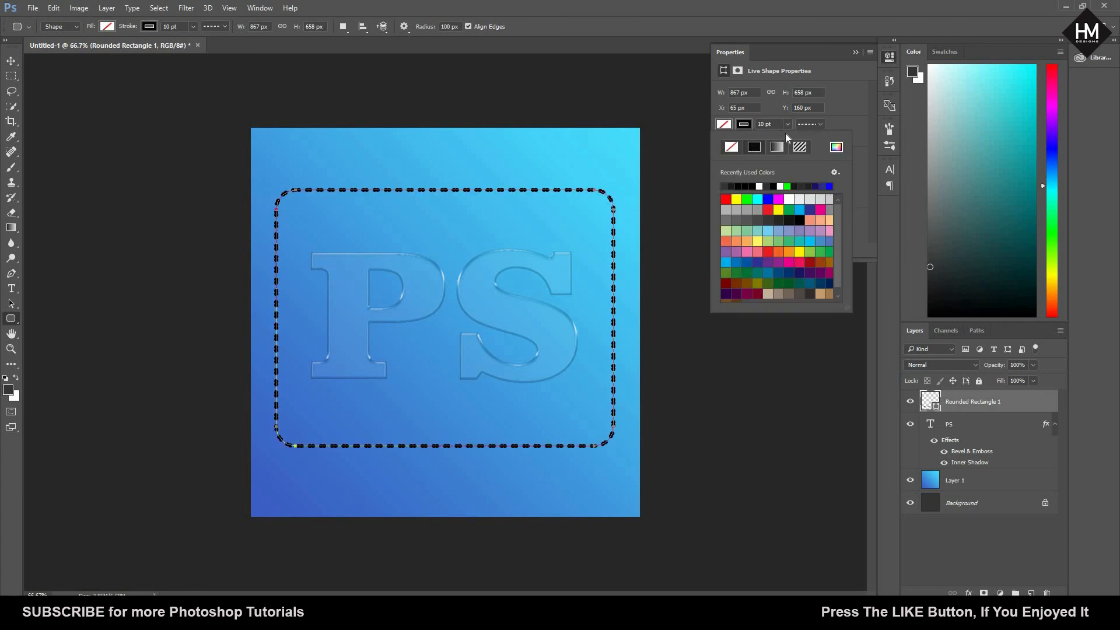
pyautogui.click(811, 125)
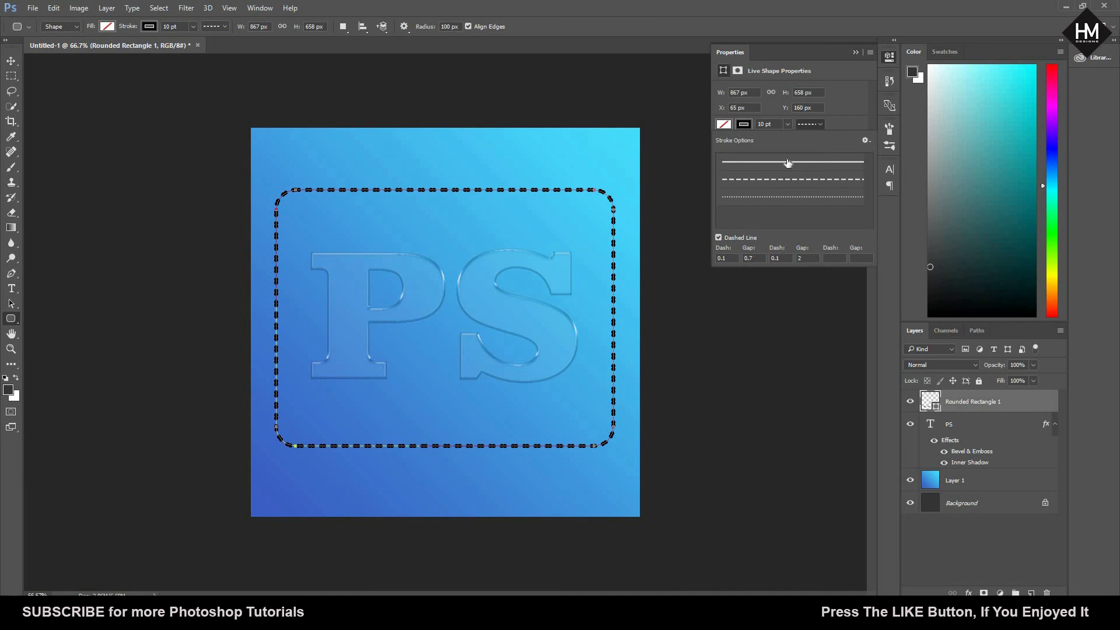
pyautogui.click(827, 161)
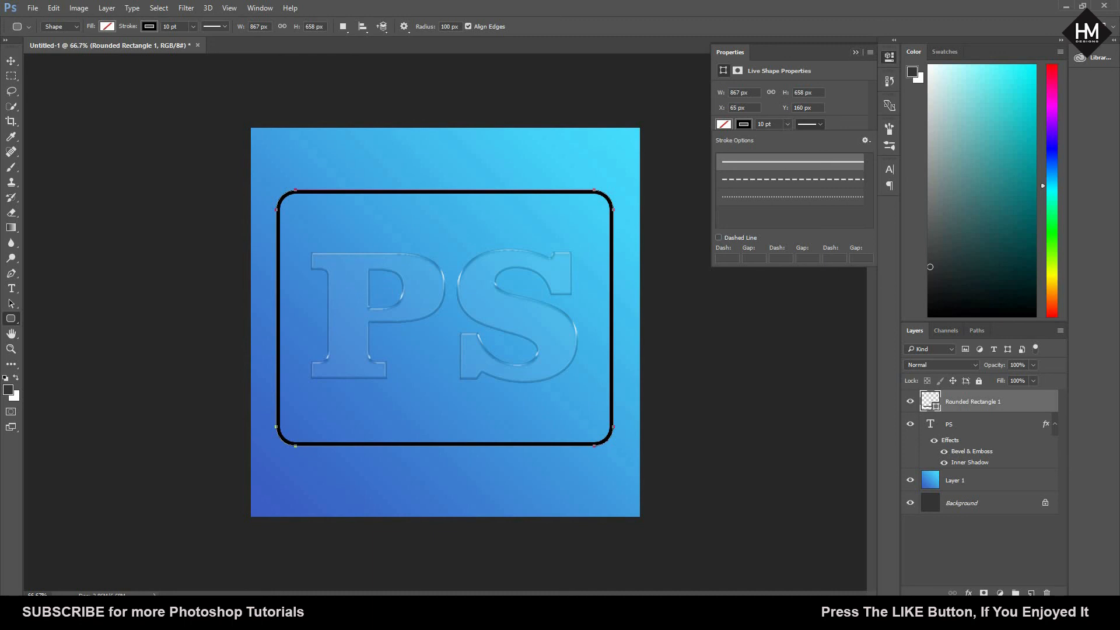
# Step: Set the rounded rectangle's stroke width to 5 pt and collapse the shape properties
pyautogui.click(769, 124)
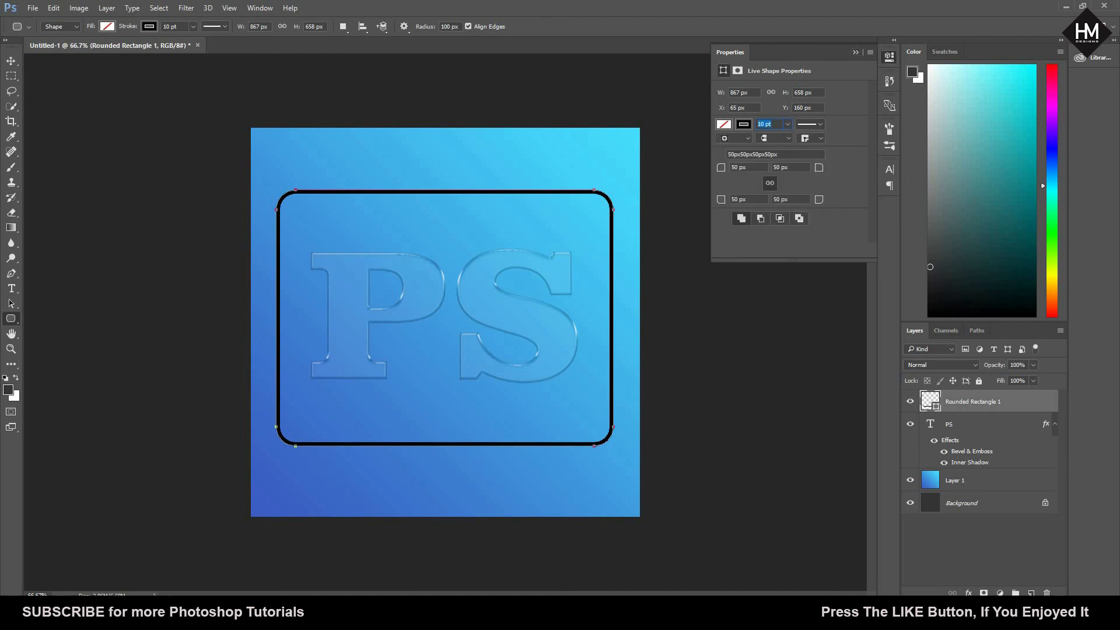
pyautogui.write('5')
pyautogui.click(821, 125)
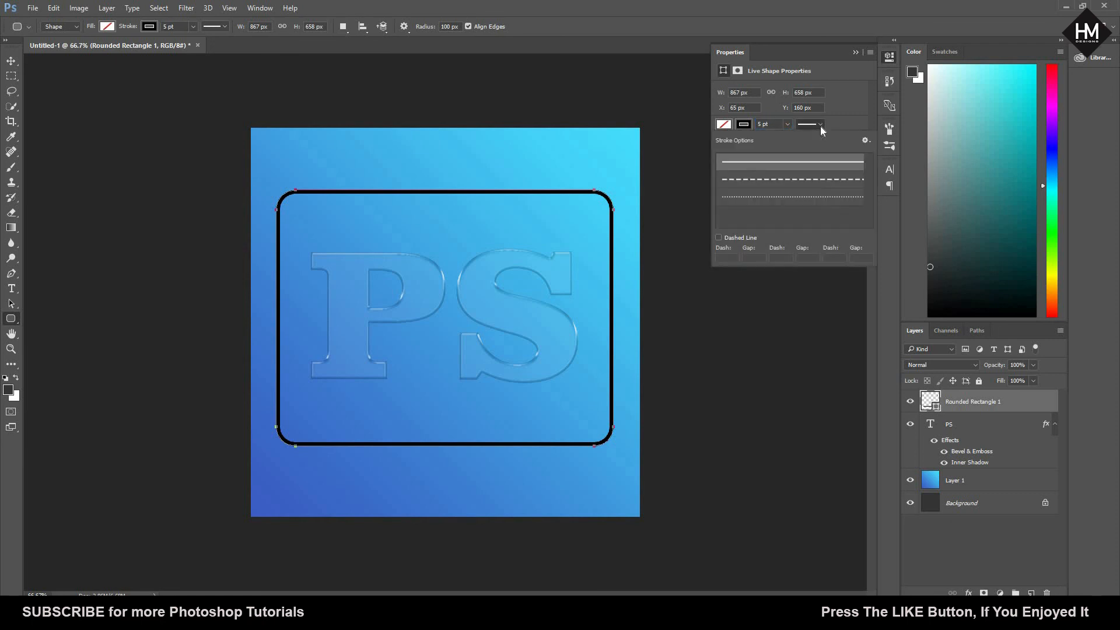
pyautogui.click(855, 52)
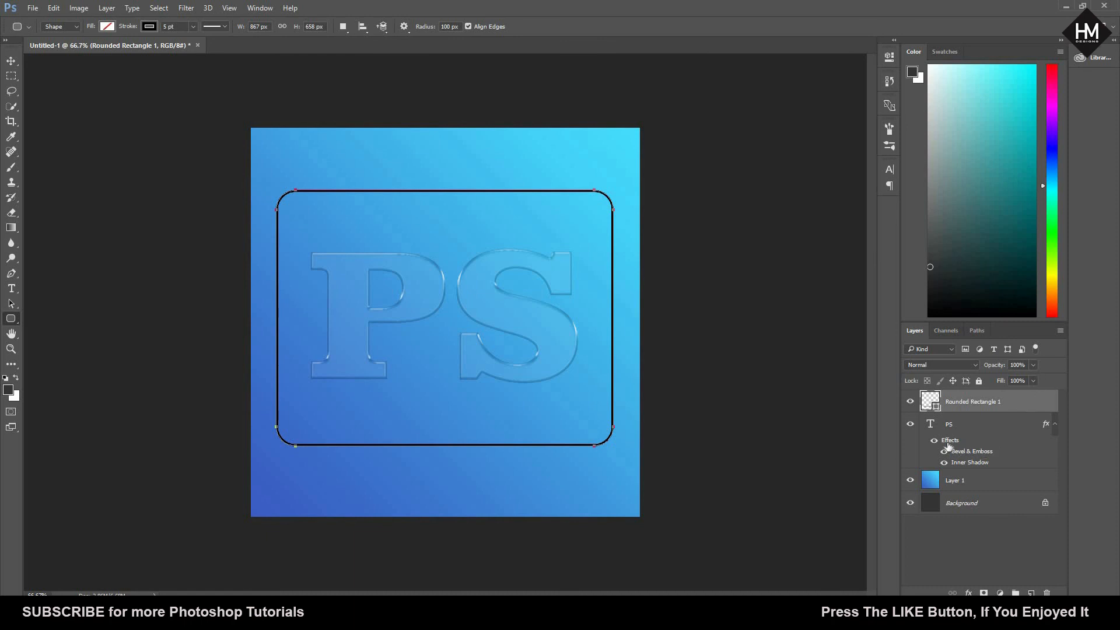
# Step: Copy the PS layer's Bevel & Emboss and Inner Shadow effects to the rounded rectangle layer and set its fill to 0%
pyautogui.moveTo(952, 438); pyautogui.dragTo(971, 405)
pyautogui.click(1033, 382)
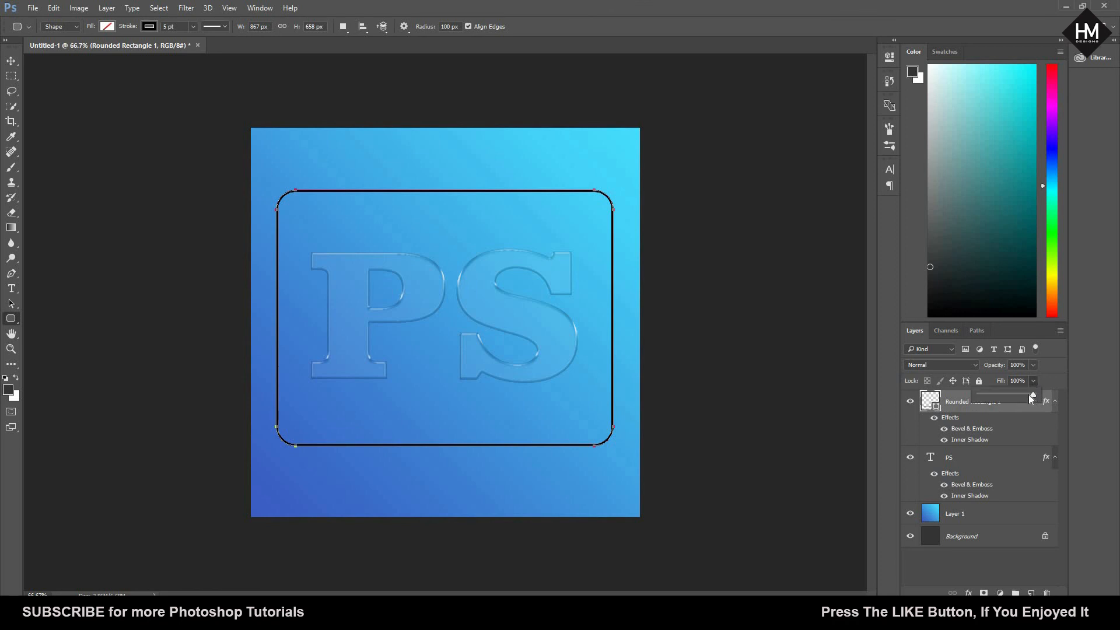
pyautogui.moveTo(969, 398); pyautogui.dragTo(968, 399)
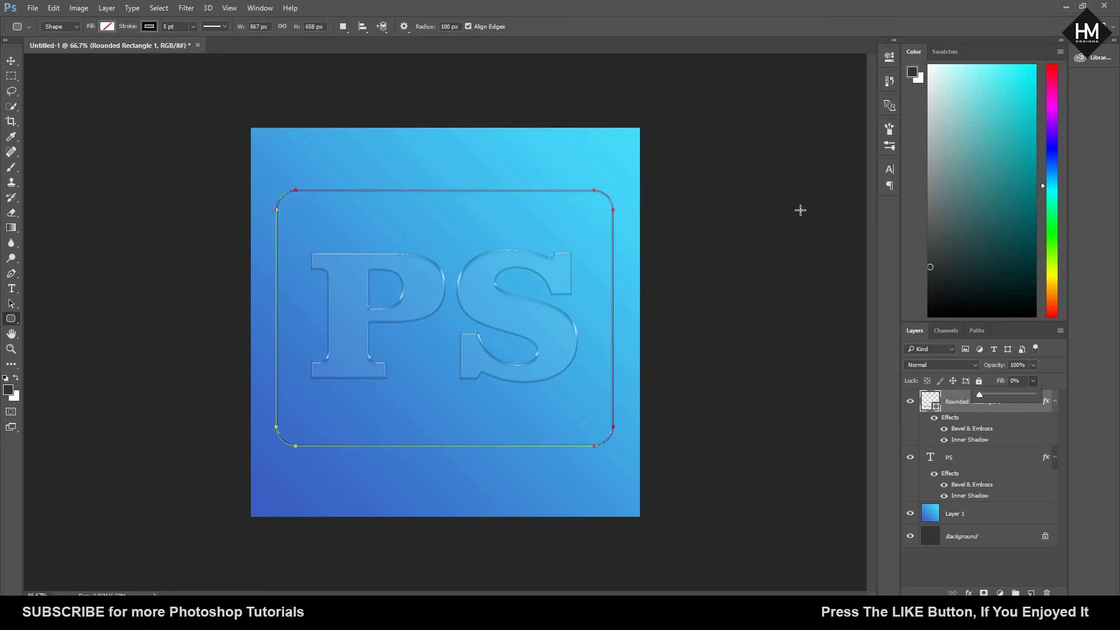
pyautogui.click(14, 60)
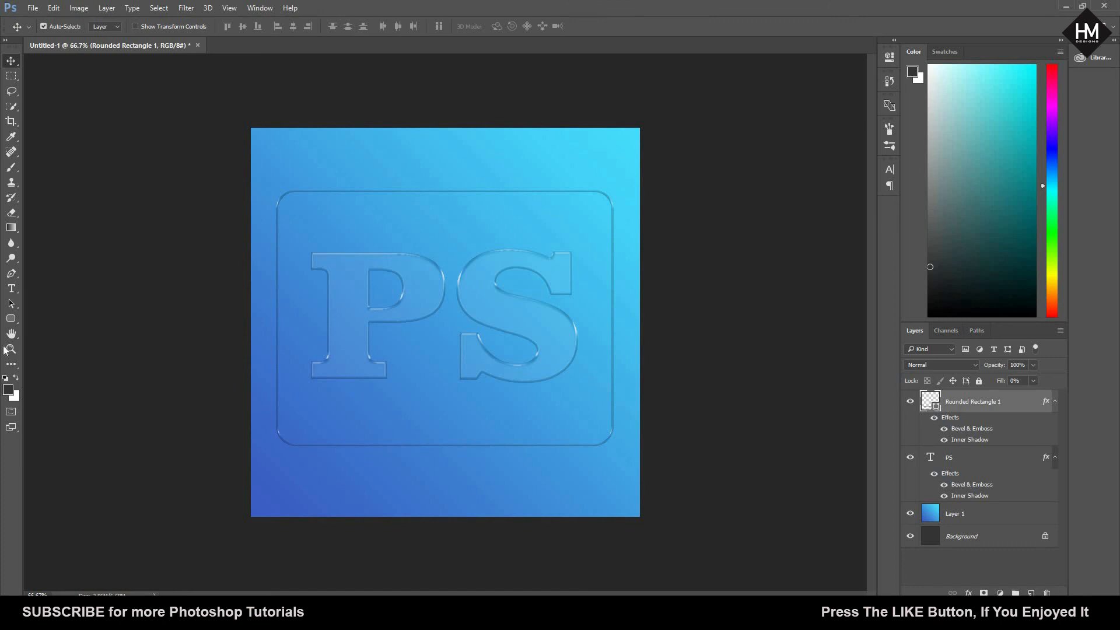
# Step: Increase the rounded rectangle's stroke width to 10.20 pt and return to the Move tool
pyautogui.click(10, 319)
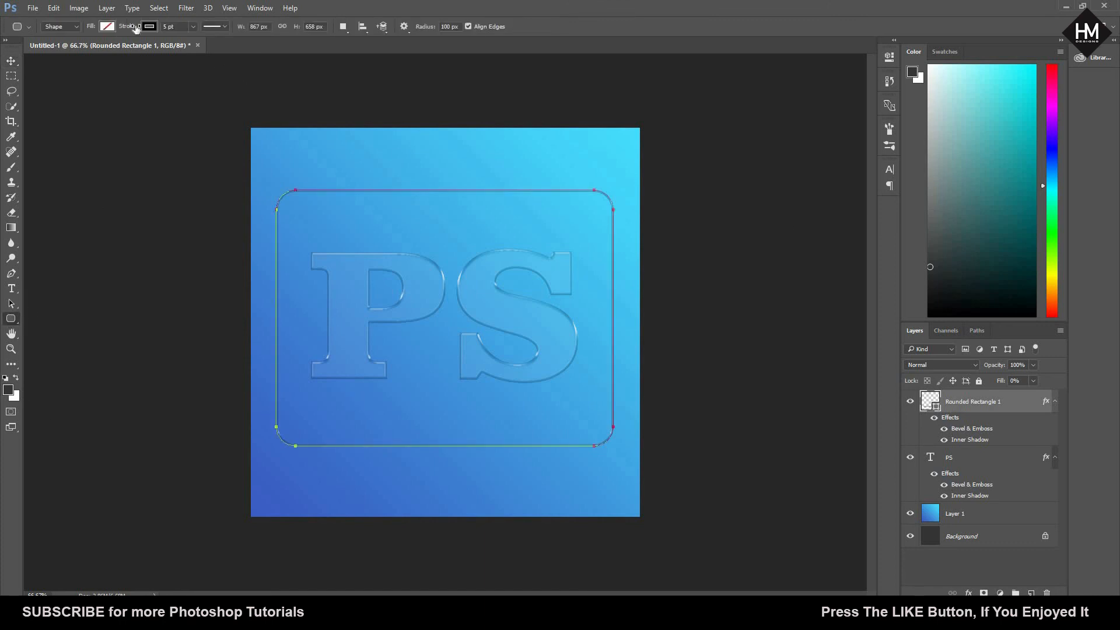
pyautogui.click(193, 26)
pyautogui.moveTo(193, 40); pyautogui.dragTo(195, 40)
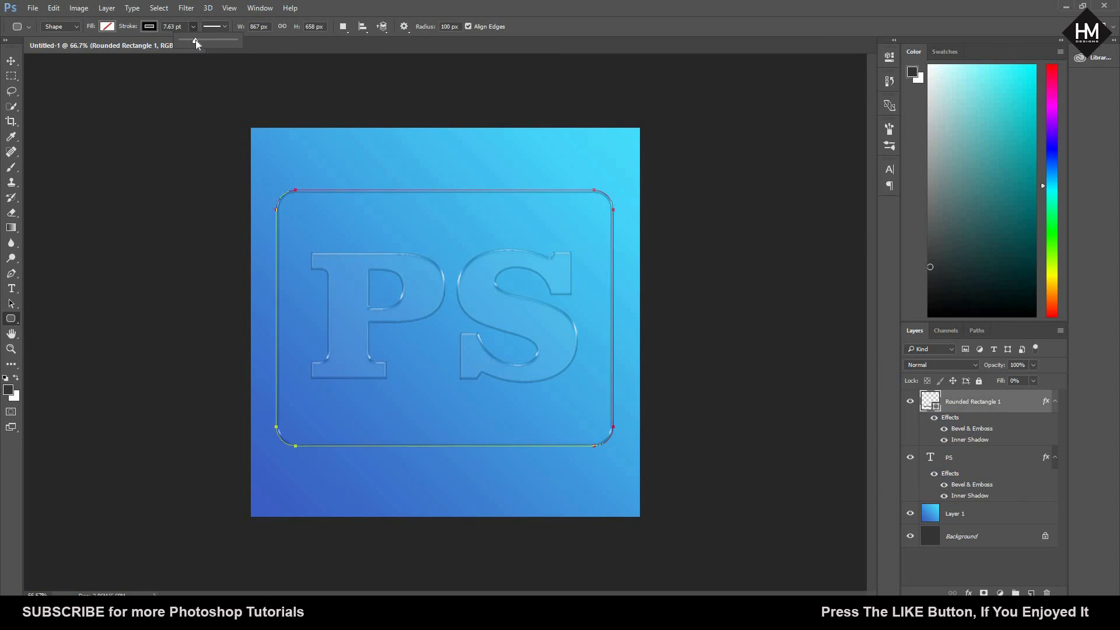
pyautogui.moveTo(198, 39); pyautogui.dragTo(197, 40)
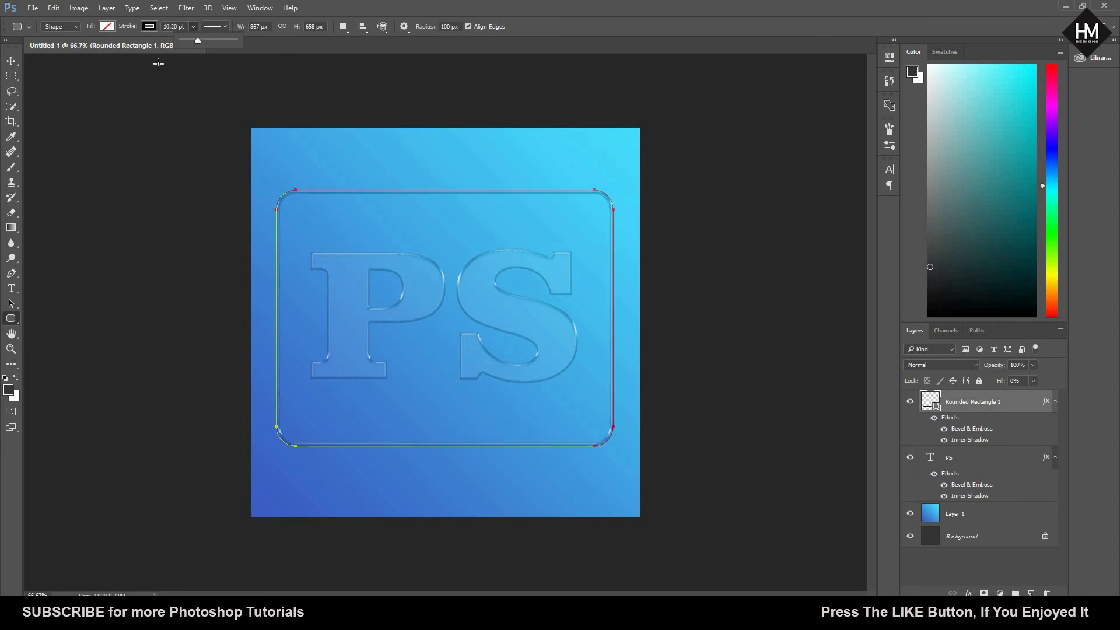
pyautogui.press('v')
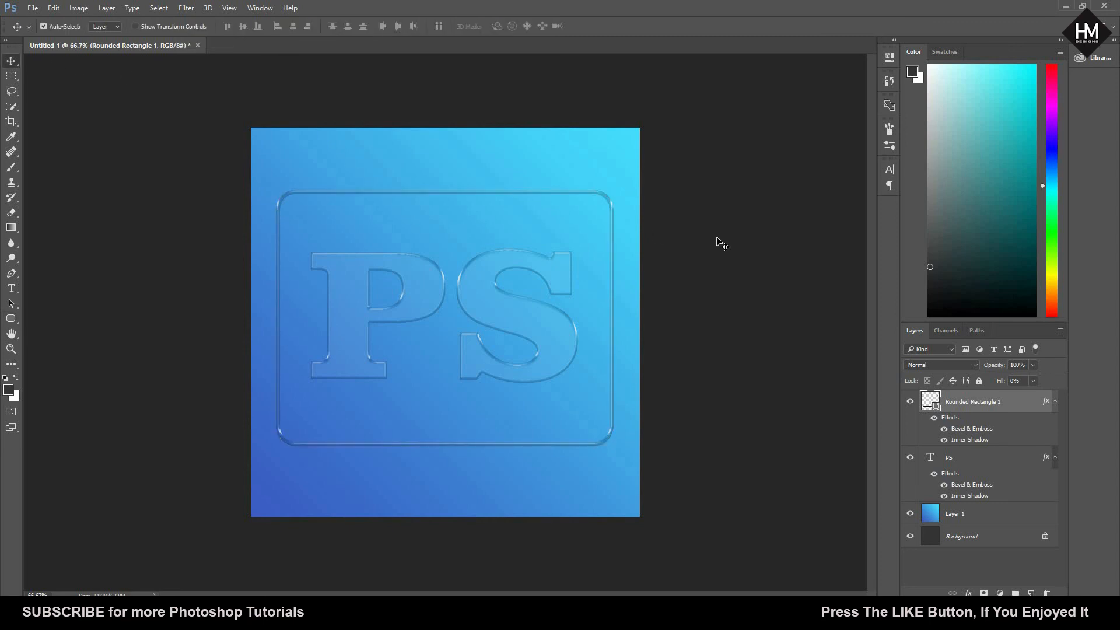